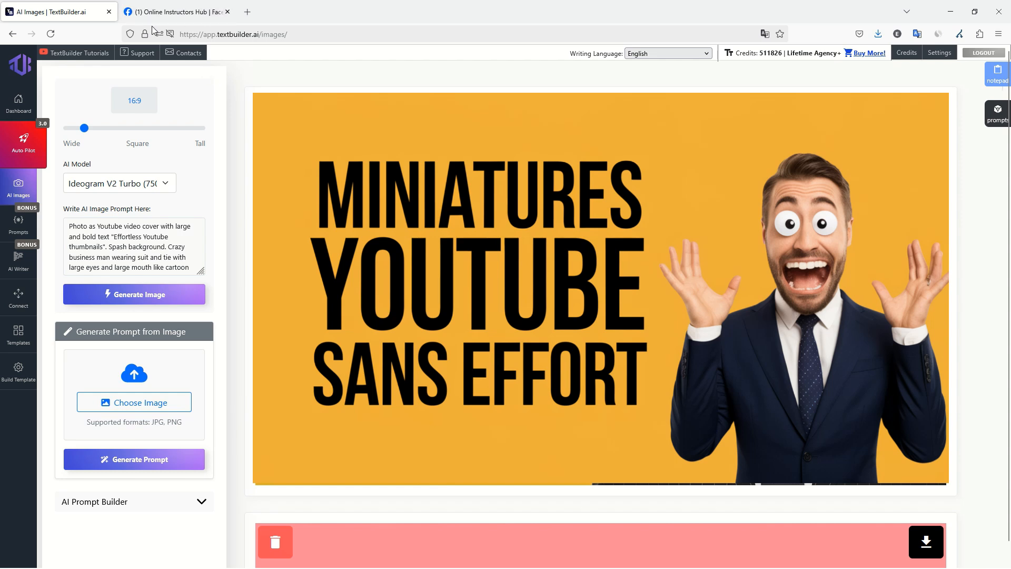
Copy the welcome description from the Online Instructors Hub group on Facebook and return to TextBuilder.
left_click(174, 11)
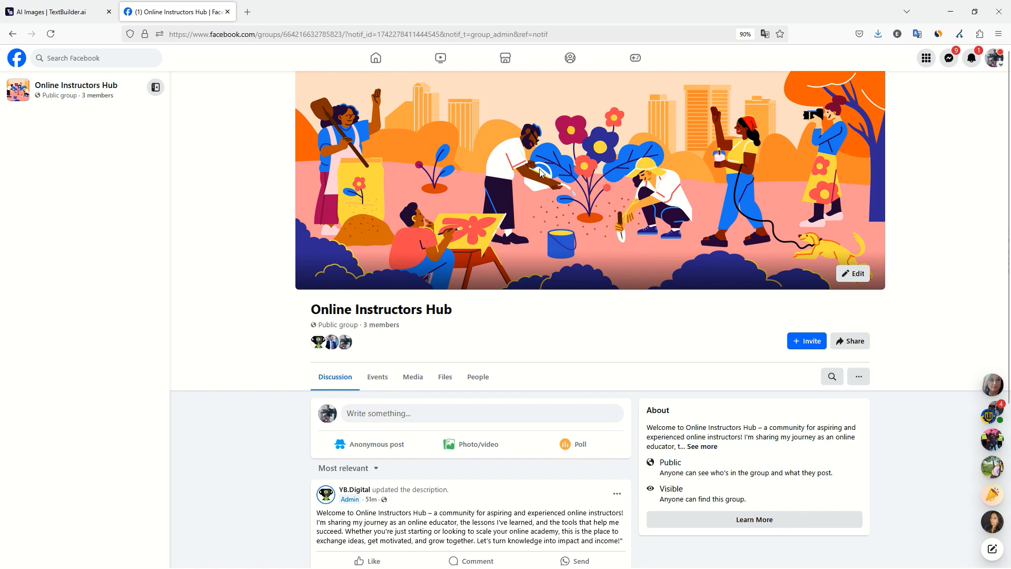
left_click_drag(316, 513, 621, 541)
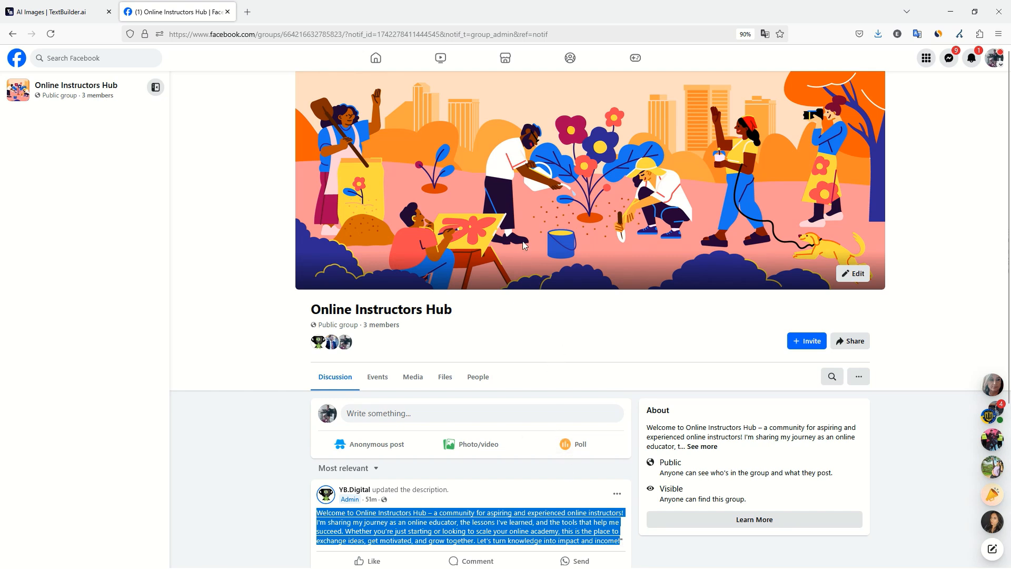
left_click(55, 12)
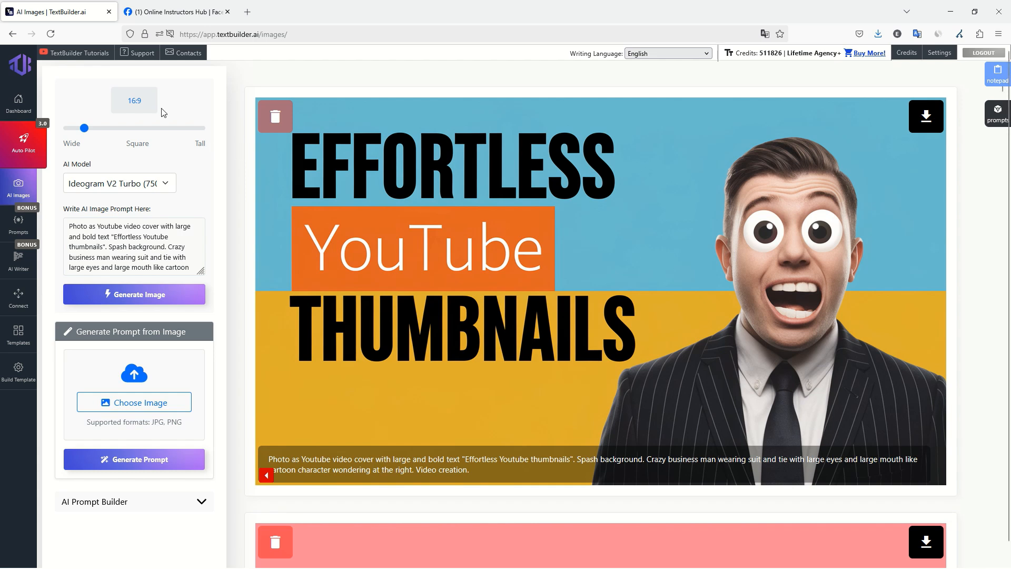
Reload the AI Images page and examine the available AI models with their credit costs.
left_click(20, 188)
left_click(94, 187)
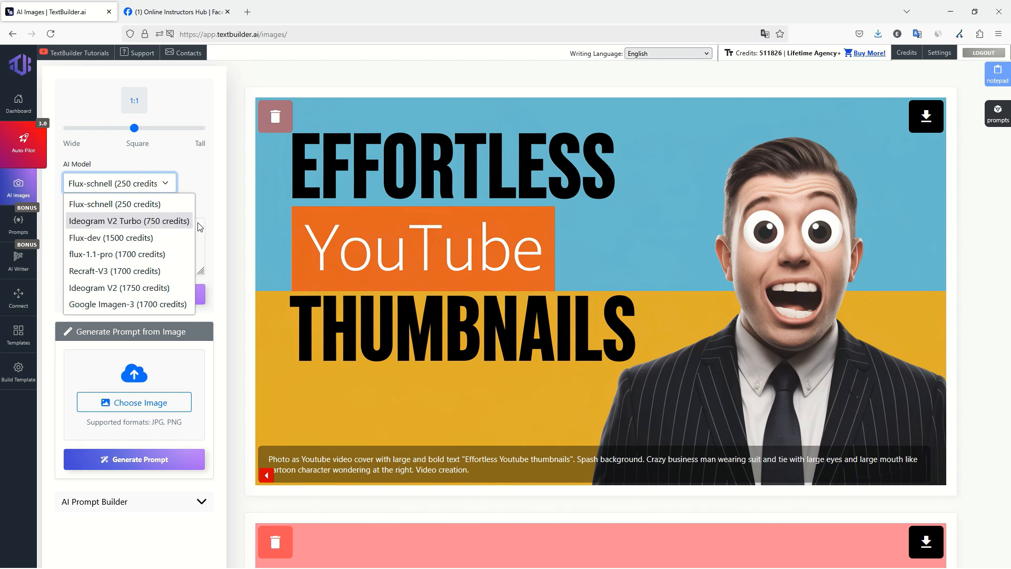
left_click(739, 76)
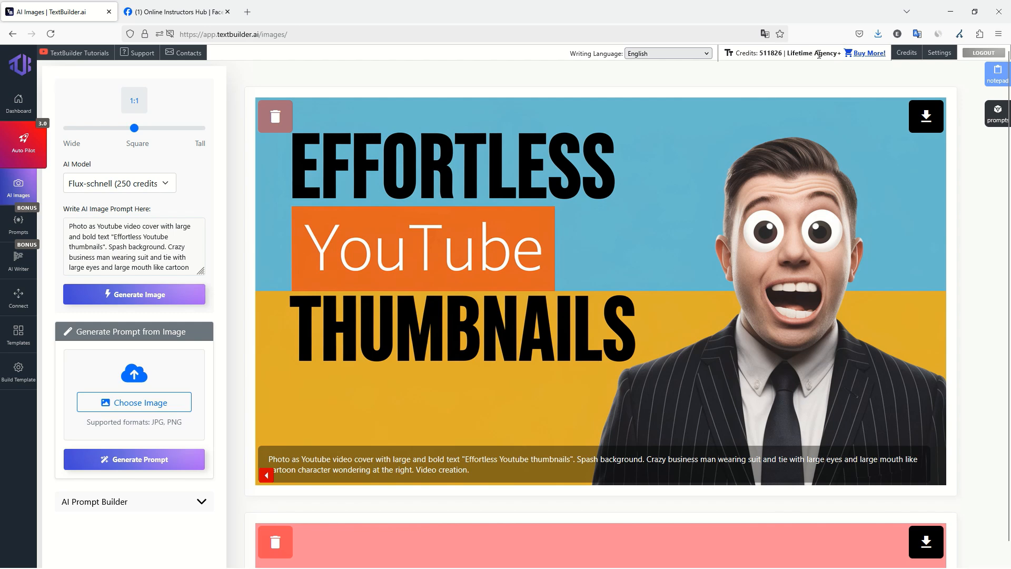
Open the credits page and examine the price of the 500,000-credit package and the account's remaining credit balance.
left_click(908, 55)
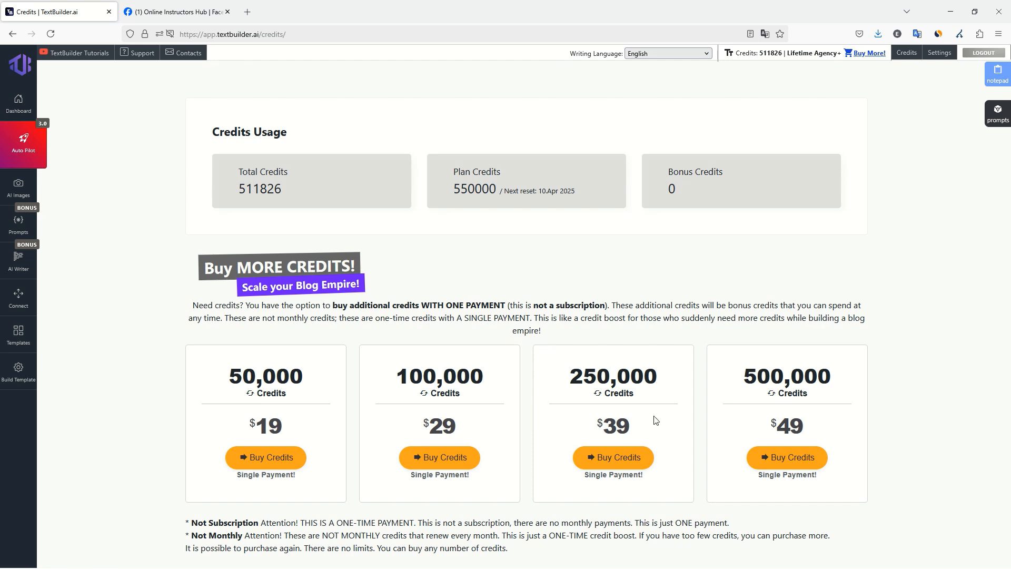
left_click_drag(745, 376, 835, 377)
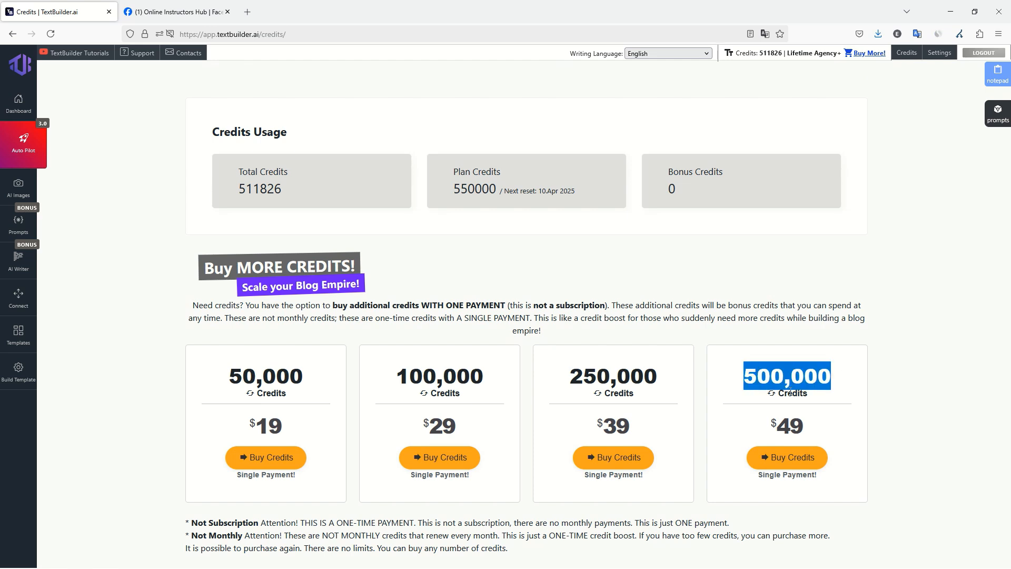
left_click_drag(770, 420, 806, 428)
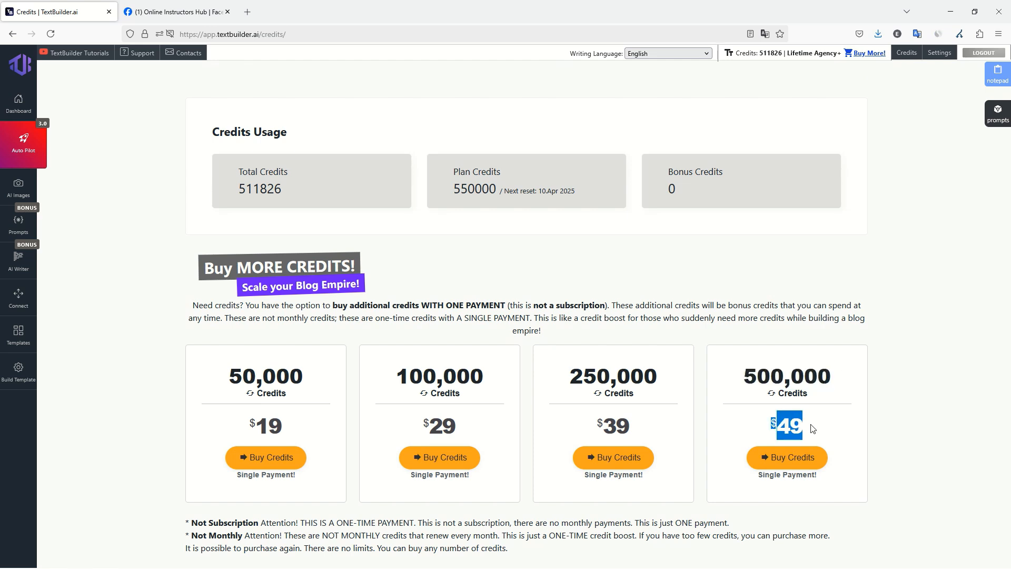
left_click_drag(760, 52, 783, 54)
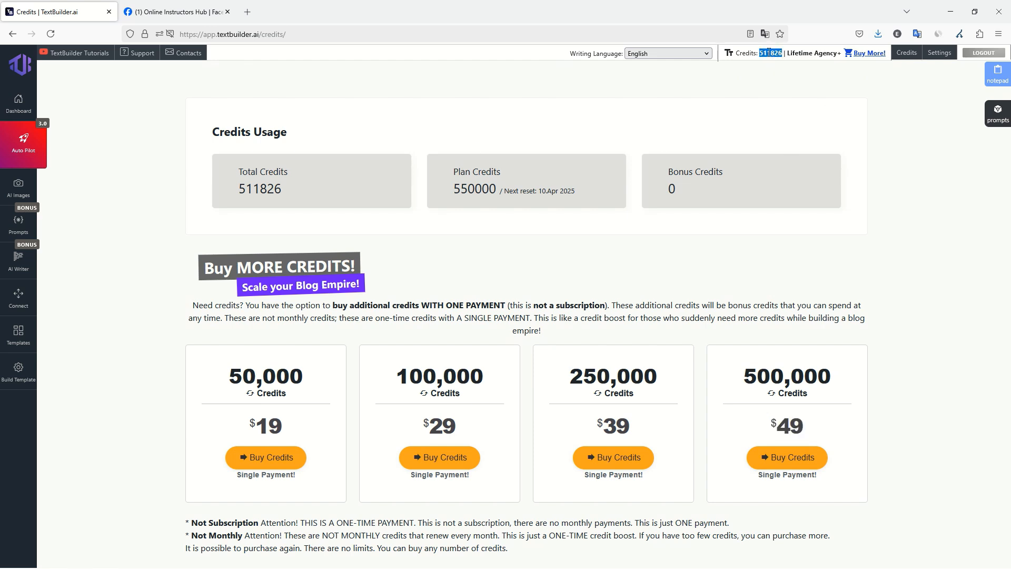
Return to the AI Images page and choose Ideogram V2 Turbo (750 credits) as the AI model.
left_click(18, 191)
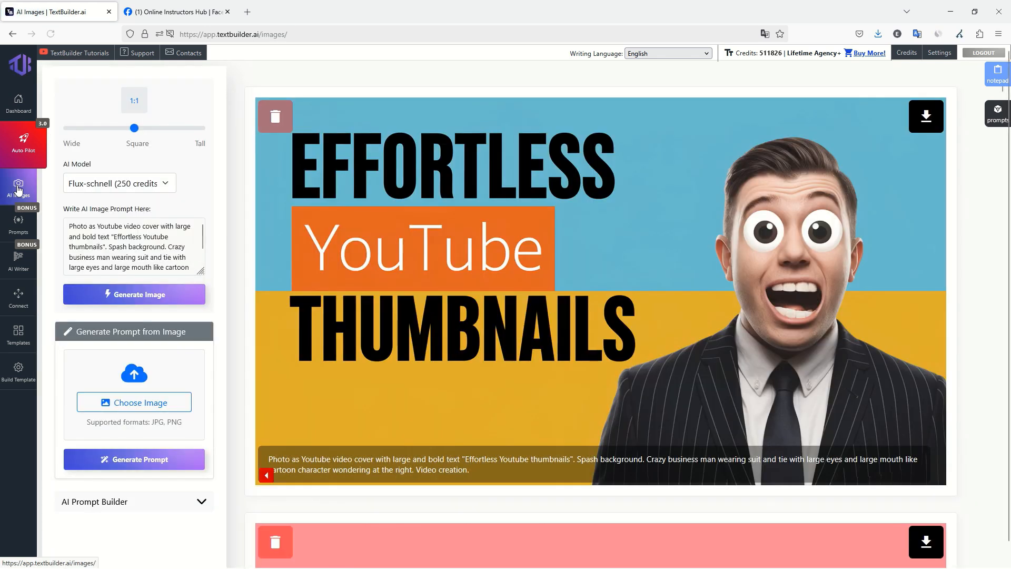
left_click(135, 188)
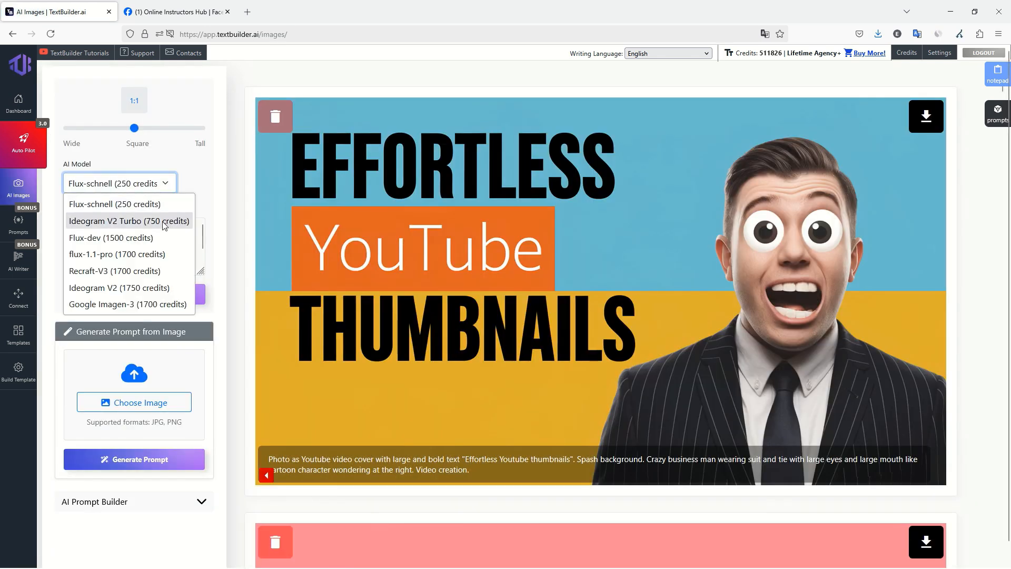
left_click(118, 223)
left_click(115, 189)
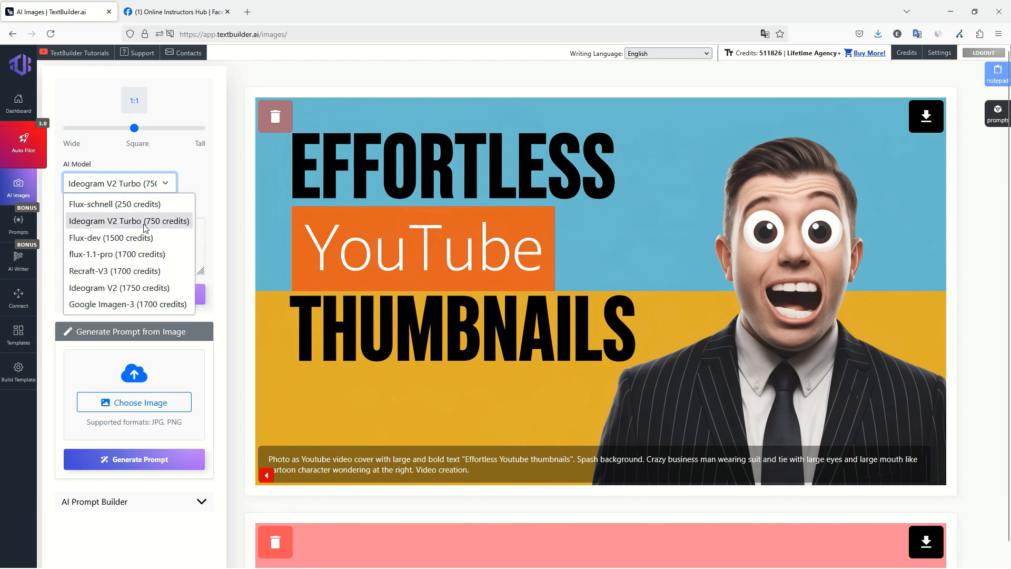
left_click(155, 144)
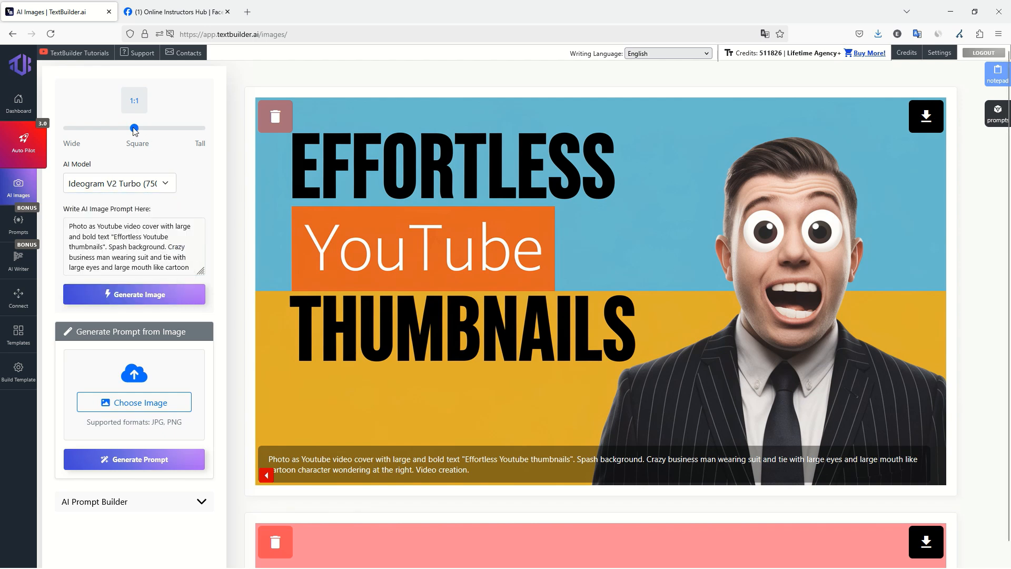
Try the 9:16, 21:9 and 16:9 aspect ratios for the image.
left_click_drag(133, 131, 184, 135)
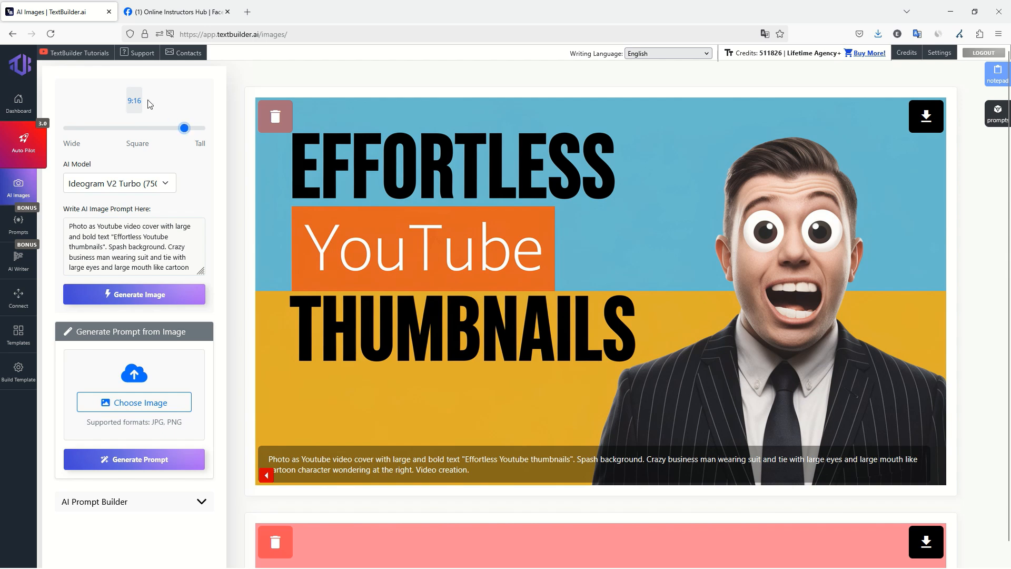
left_click_drag(122, 106, 166, 101)
left_click_drag(84, 128, 66, 128)
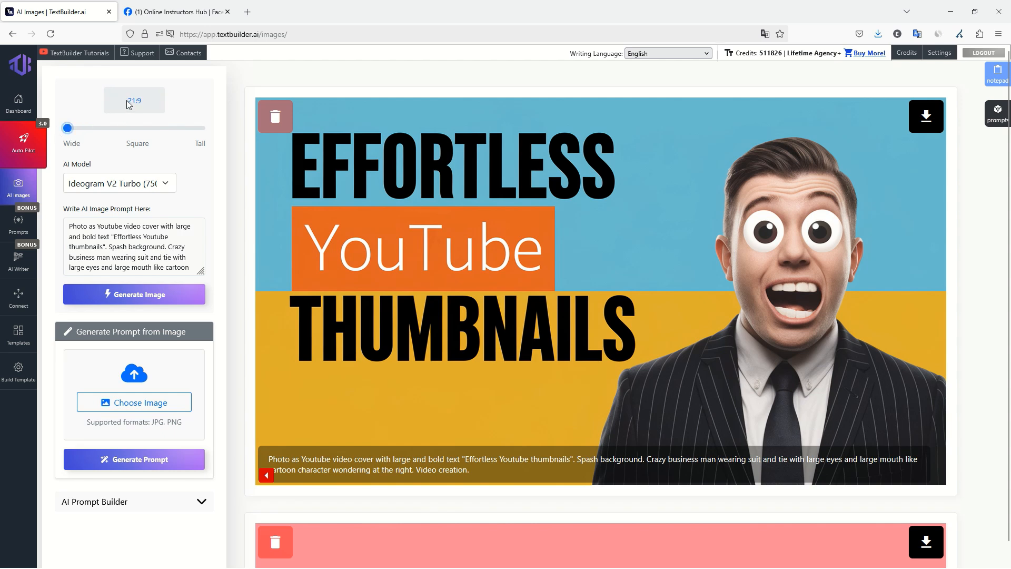
left_click_drag(128, 104, 160, 93)
left_click_drag(68, 128, 79, 128)
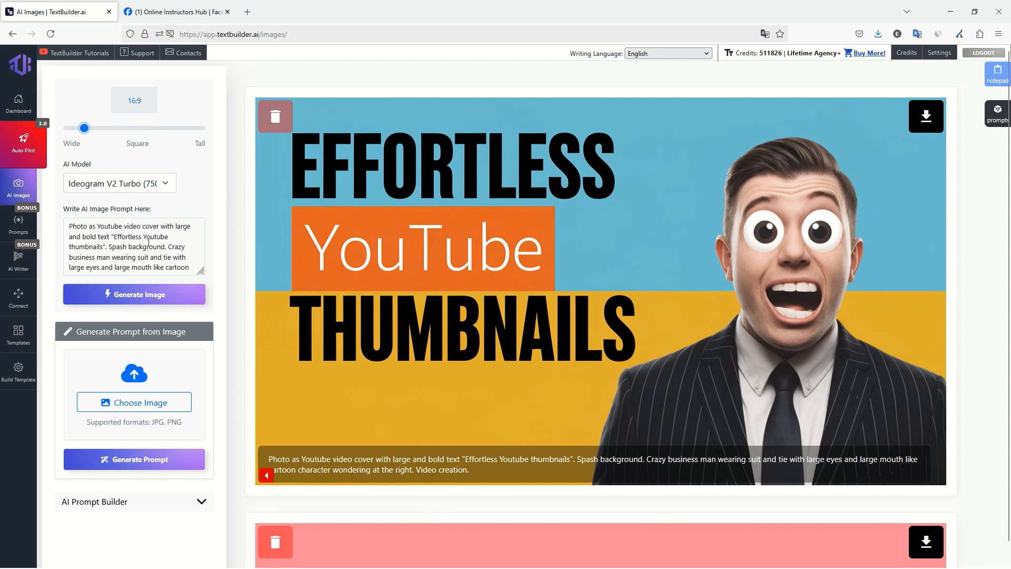
Check the cover shape on the Facebook group page and set the image aspect ratio in TextBuilder to 21:9.
left_click(177, 12)
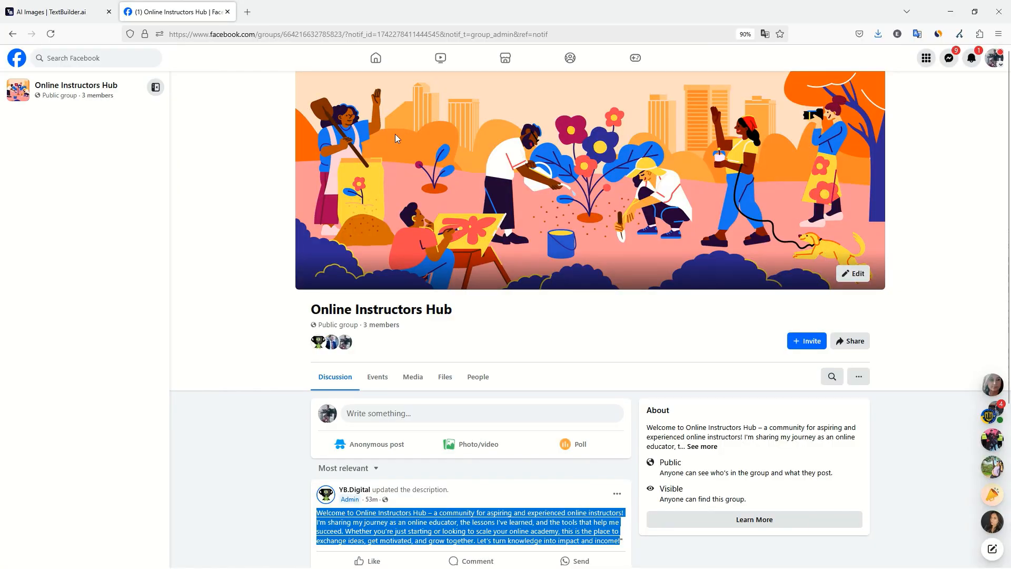
left_click(278, 151)
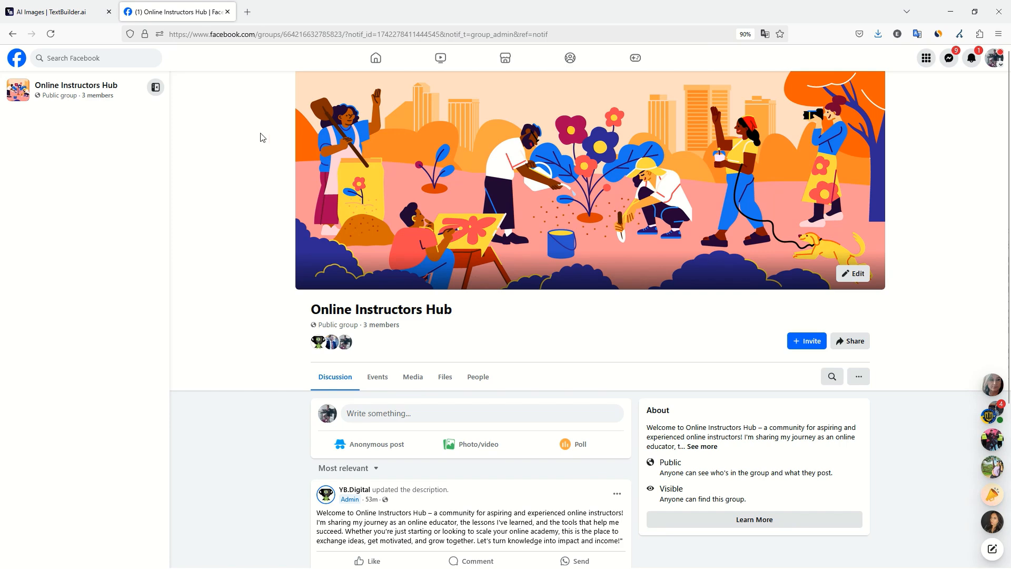
left_click(58, 11)
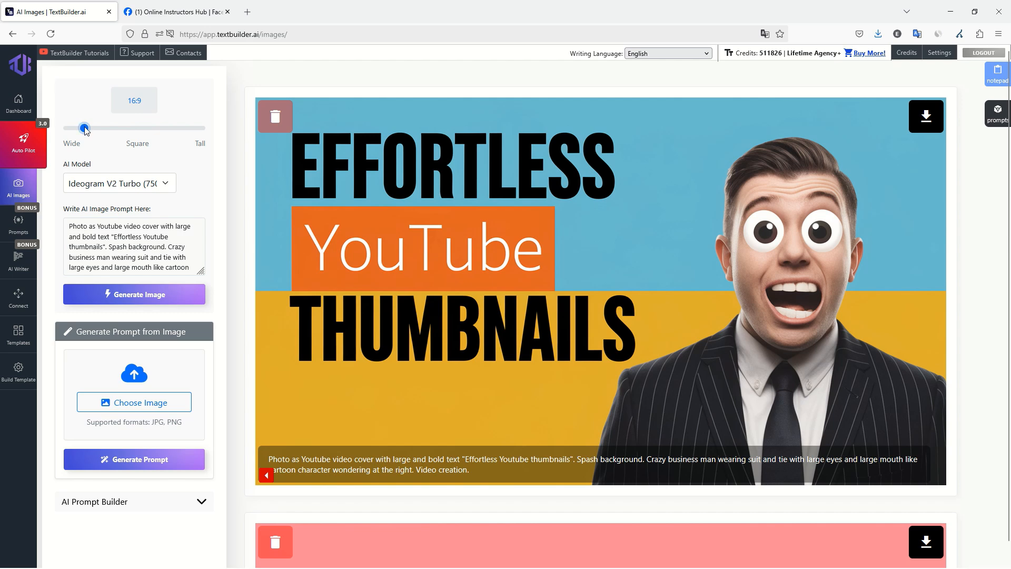
Replace the existing YouTube thumbnail prompt with the copied Facebook group description.
left_click(122, 241)
key("ctrl+a")
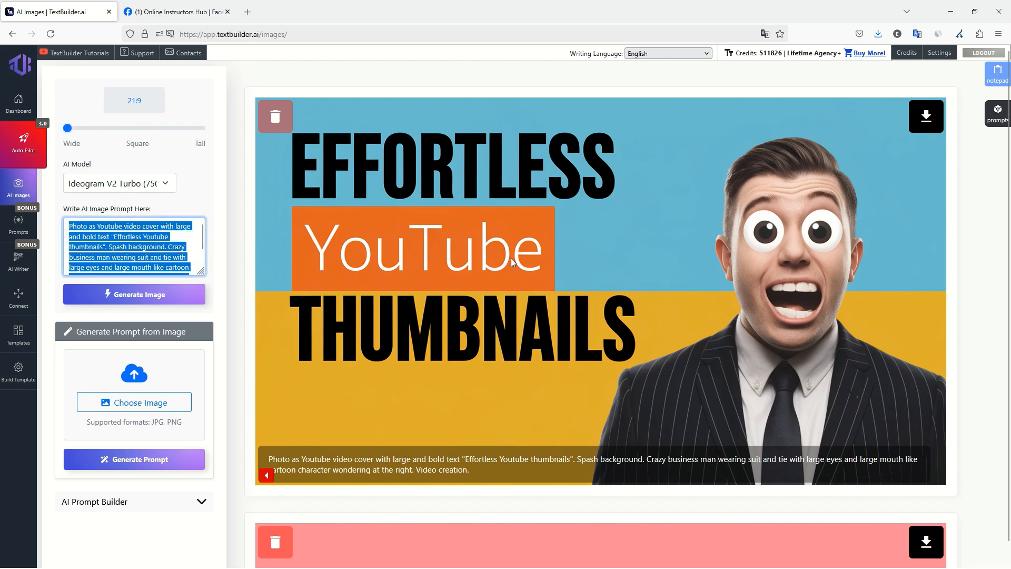
scroll(680, 337, "down", 15)
scroll(521, 339, "up", 15)
left_click(463, 470)
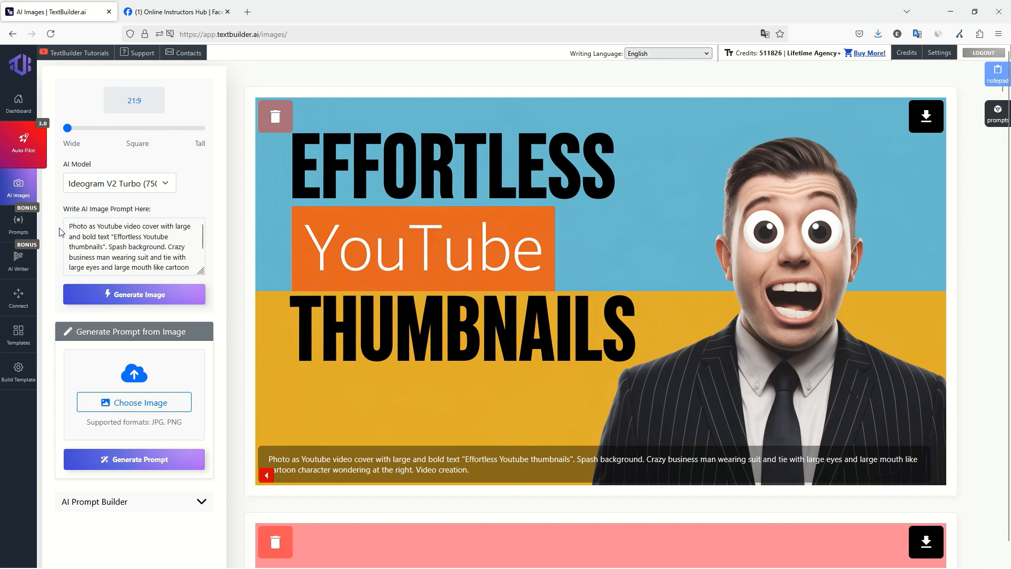
left_click_drag(73, 234, 220, 271)
left_click(141, 237)
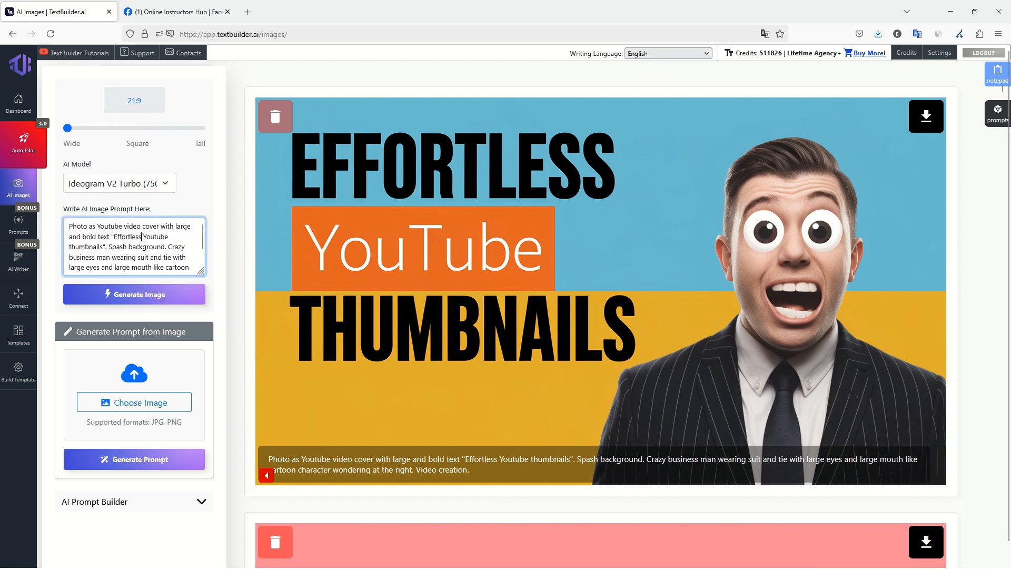
key("ctrl+a")
key("BackSpace")
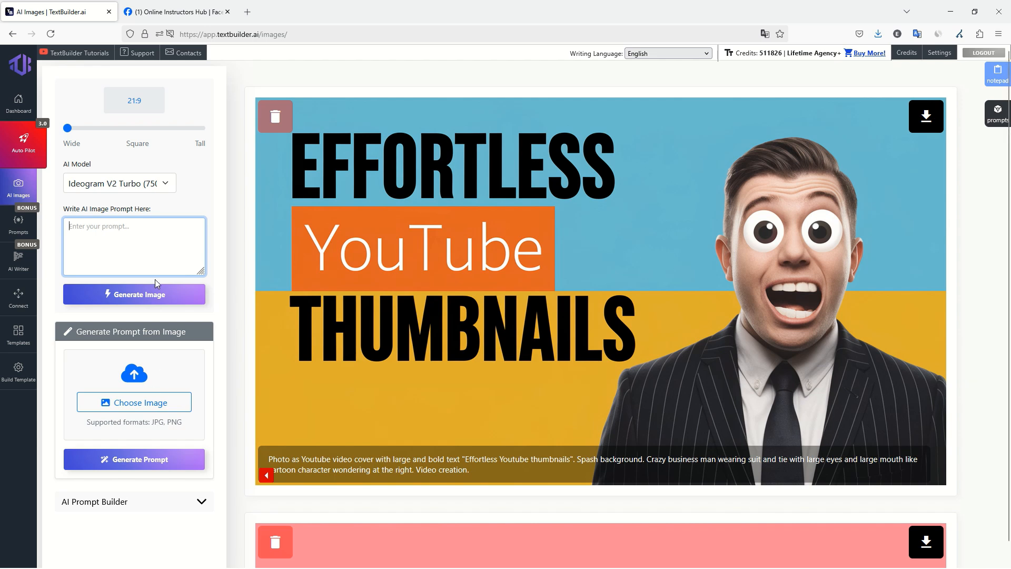
key("ctrl+v")
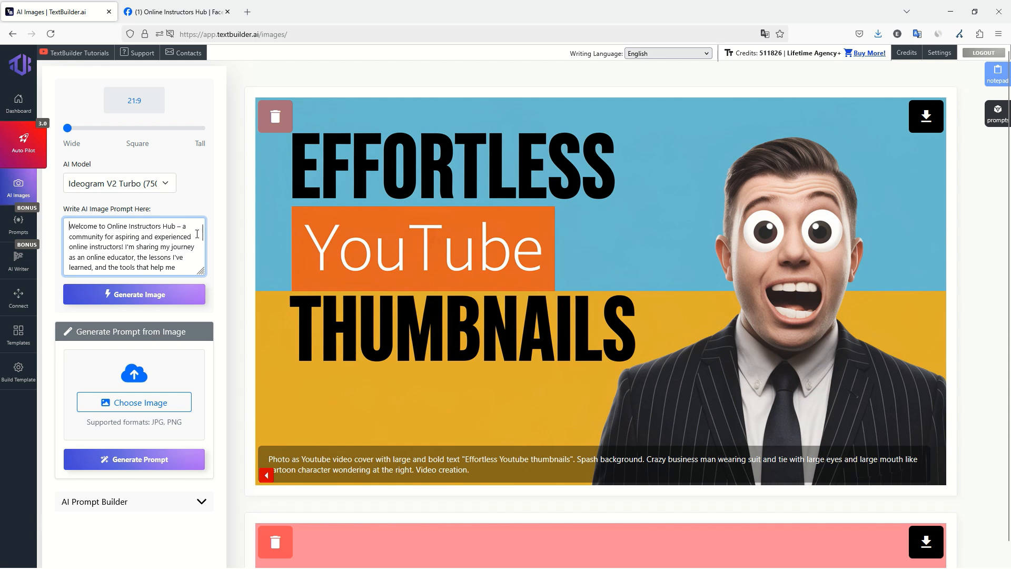
Insert "Generate a cover representing our group described as such" before the pasted description in the prompt.
type("Genbera")
key("BackSpace")
key("BackSpace")
key("BackSpace")
key("BackSpace")
type("erate a ")
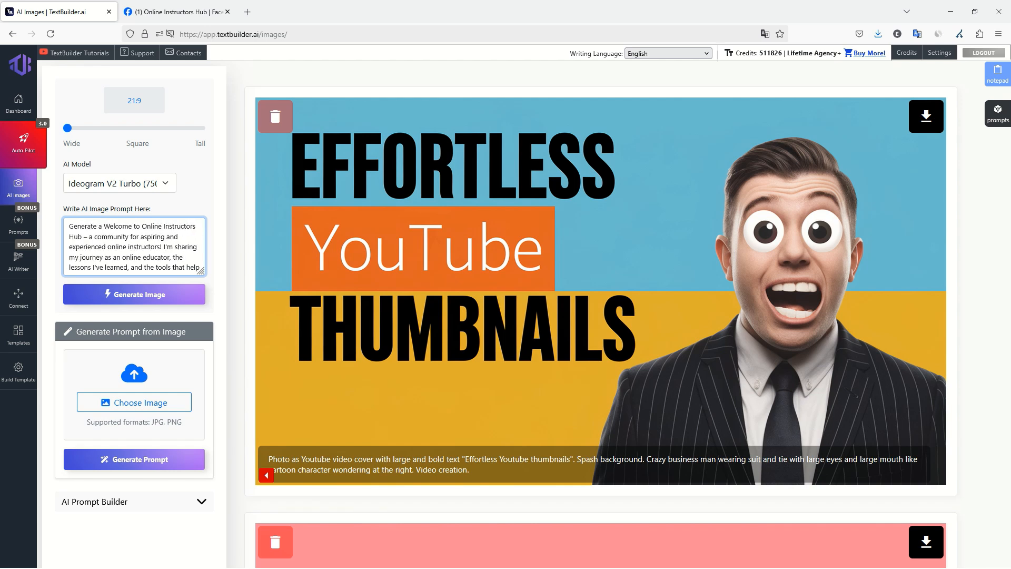
type("cover represent")
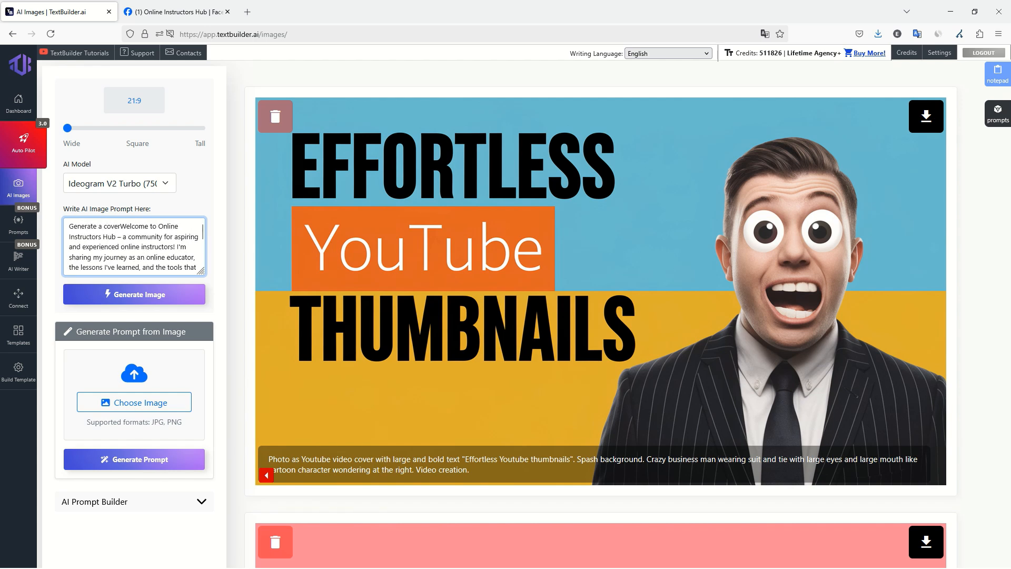
type("ing our group:")
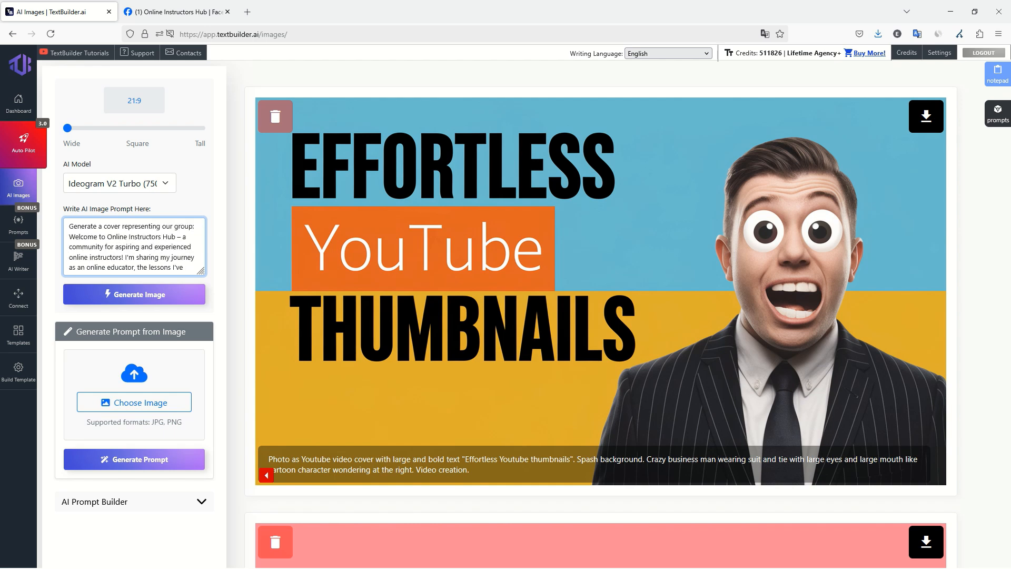
key("Left")
key("BackSpace")
type("described as")
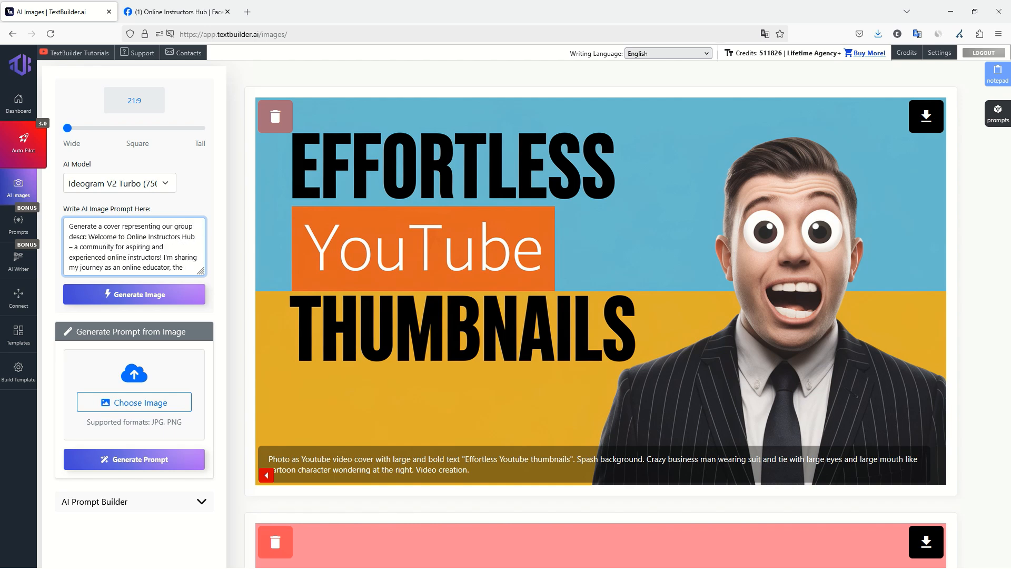
type(" such - :")
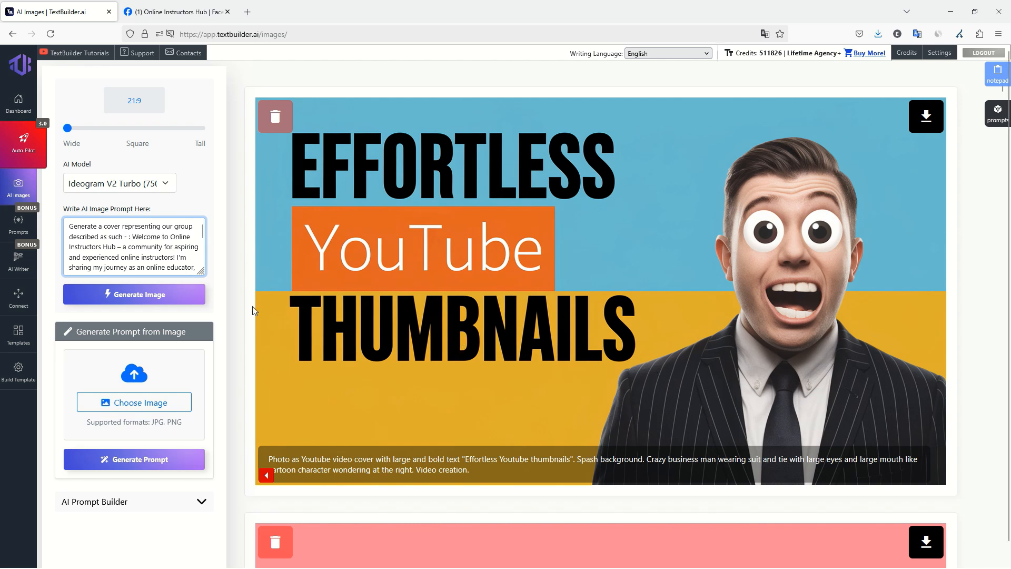
key("BackSpace")
key("BackSpace")
key("BackSpace")
Extend the prompt's opening instruction with: with large and bold text "Online Instructors Hub".
type("with large a")
type("nd bold text ")
type("\"Onli\": Welcome to ")
type("Onli")
type("Instructors")
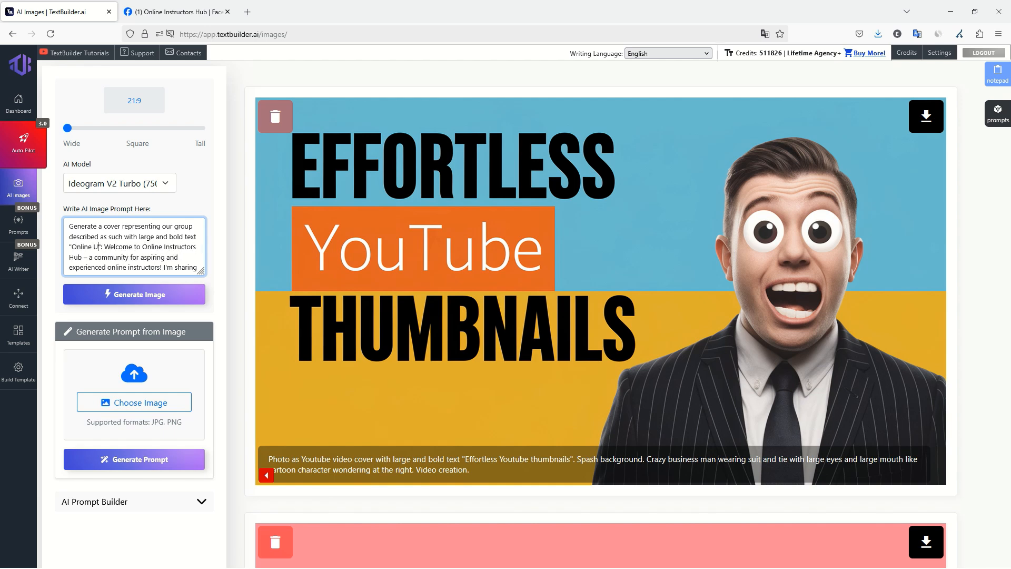
type(" Hub\": Welcome to")
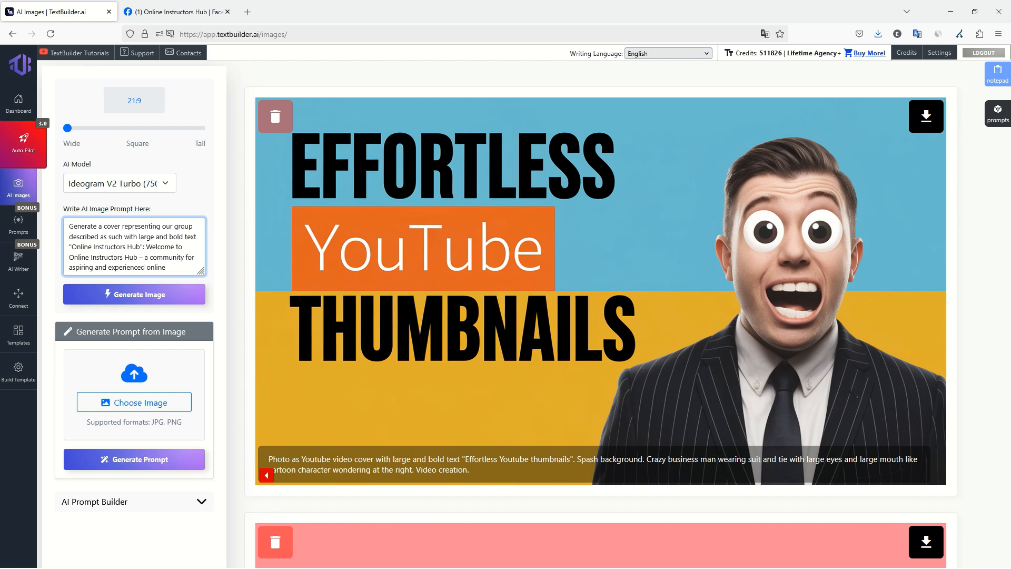
Replace "Welcome to Online Instructors Hub – a" in the prompt with "A" and review the complete text.
left_click_drag(146, 247, 150, 257)
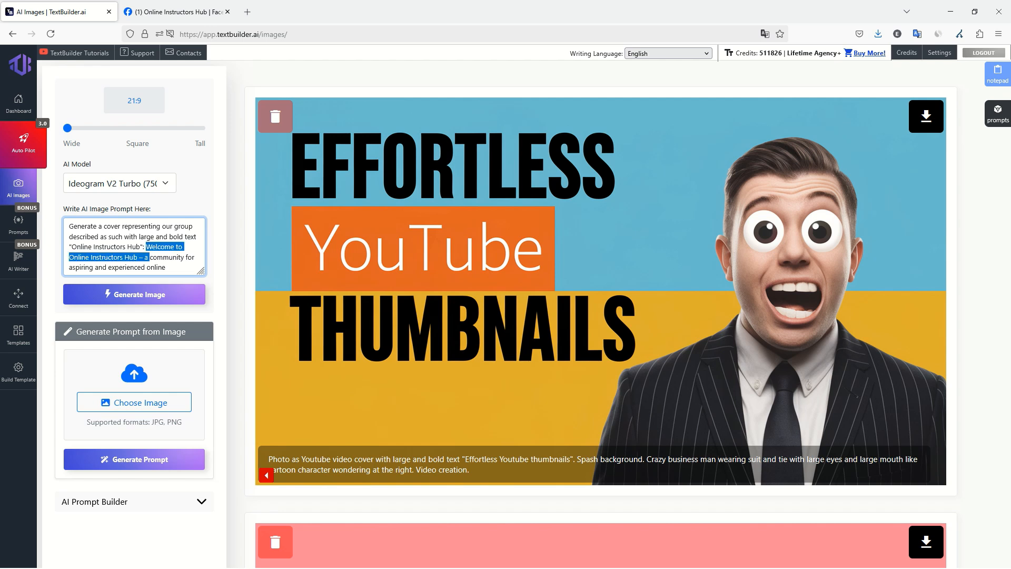
key("BackSpace")
type("A")
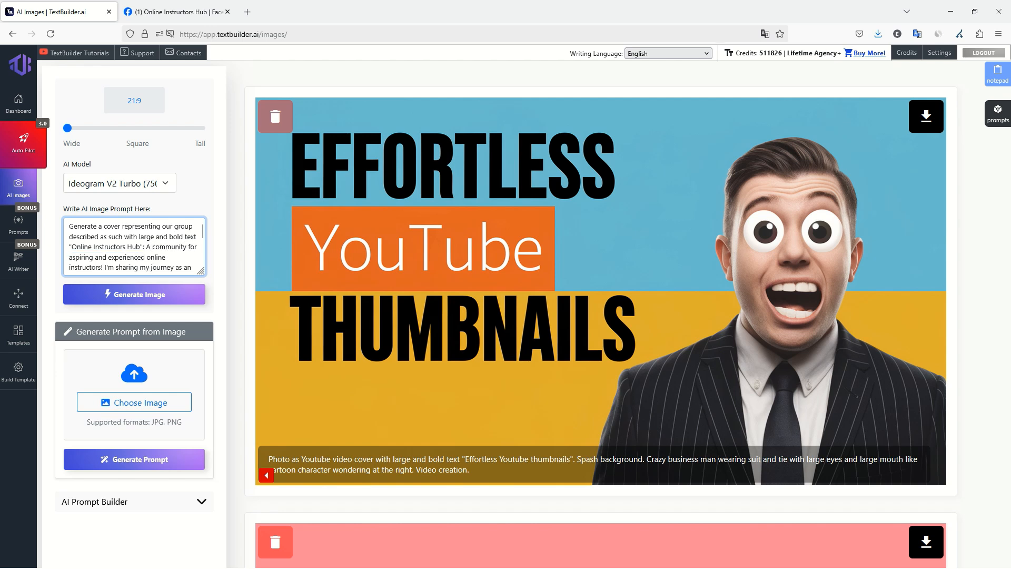
scroll(153, 251, "down", 5)
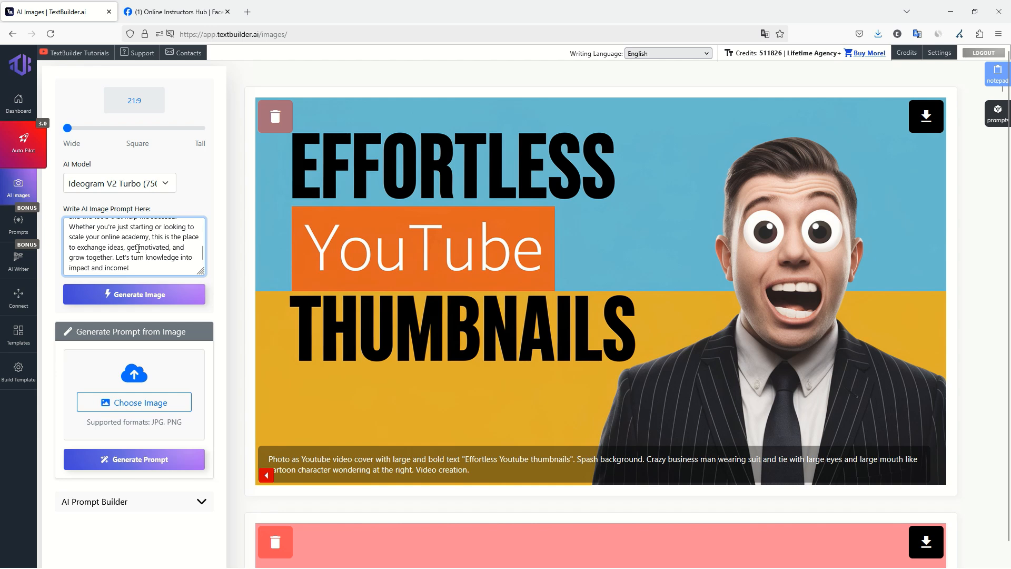
scroll(142, 264, "up", 5)
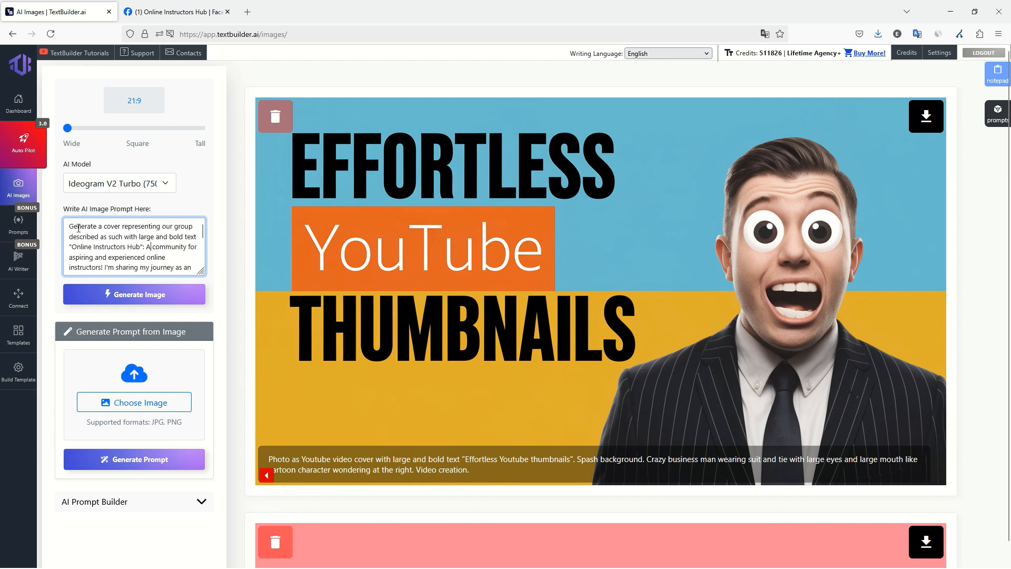
Review the prompt's opening instruction and the group description, and generate the cover image from it.
left_click_drag(75, 224, 129, 237)
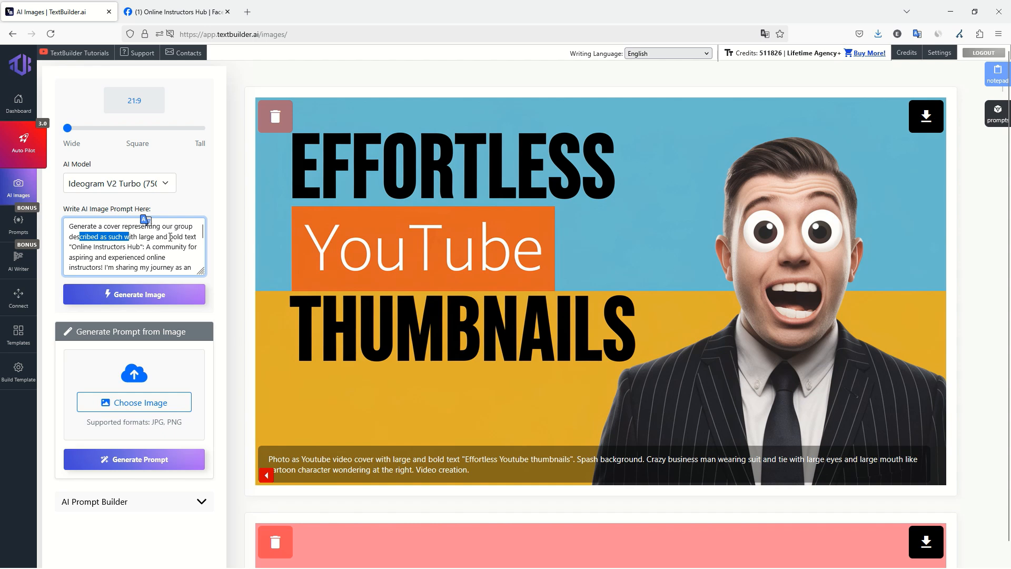
left_click_drag(69, 246, 178, 277)
left_click(147, 246)
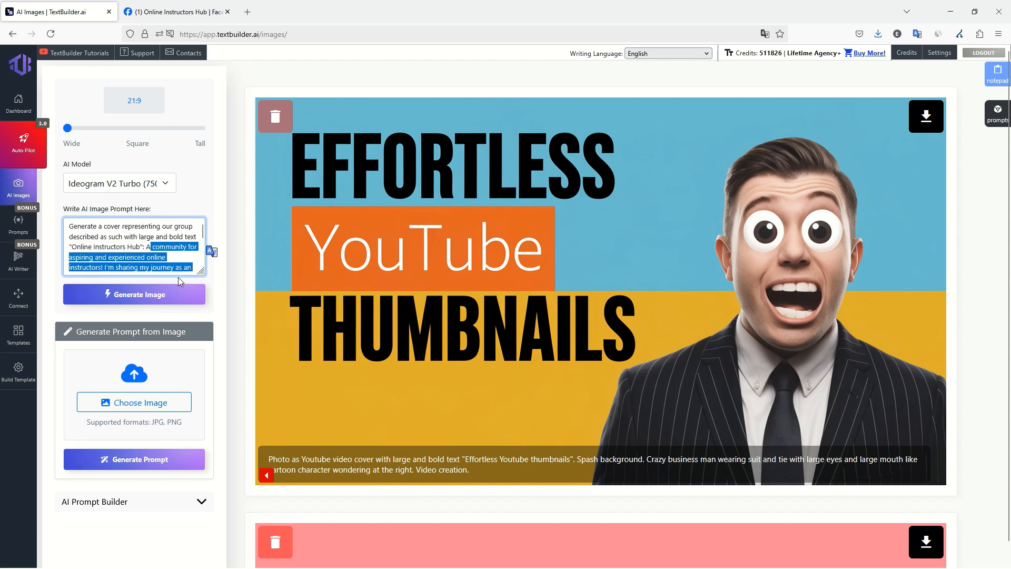
left_click(177, 304)
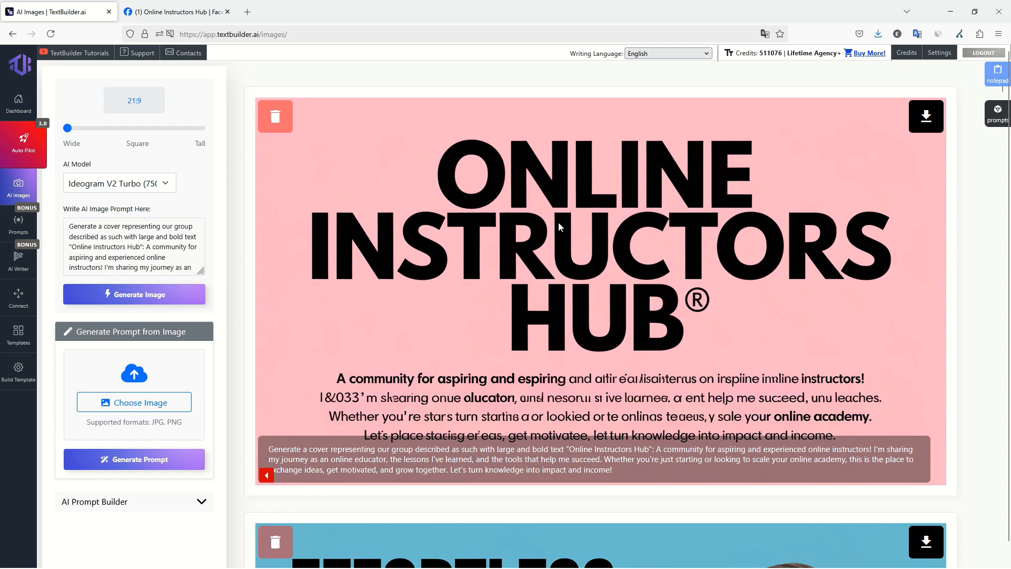
Examine the group description portion of the prompt, from "A community for aspiring and experienced" onward.
left_click(154, 261)
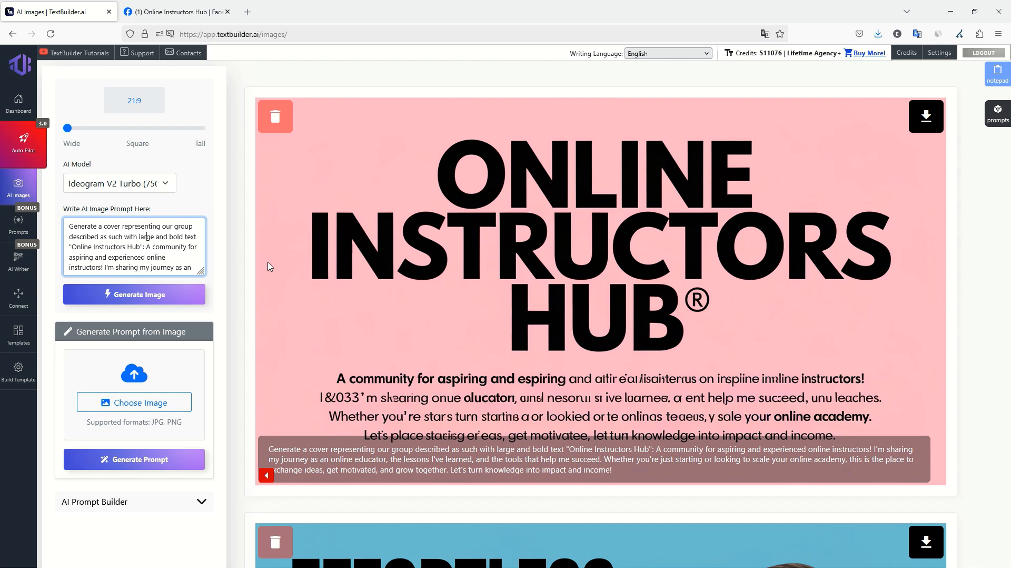
key("shift+Down")
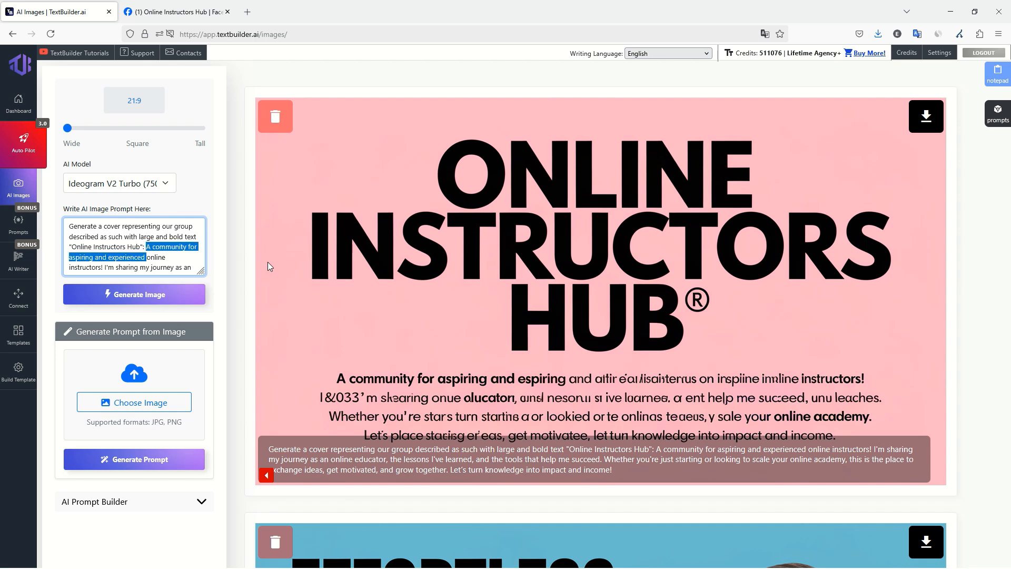
key("shift+Down")
key("shift+Down")
key("shift+Down")
key("shift+Down")
key("shift+Down")
key("shift+Down")
key("shift+Down")
key("shift+Down")
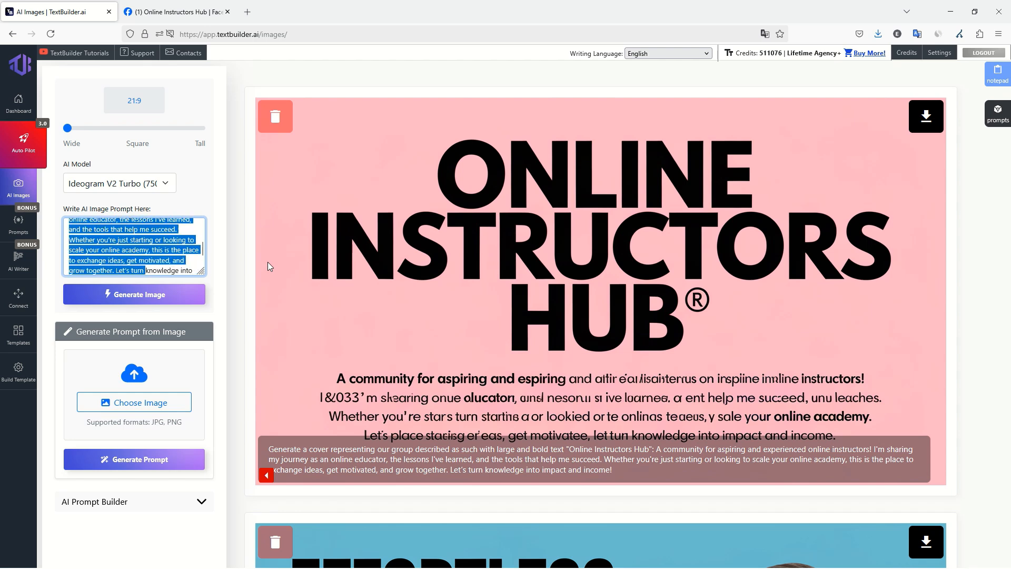
Remove the colon and space between "Online Instructors Hub" and "A community" in the prompt.
key("Up")
key("Up")
key("Up")
key("Up")
key("Up")
key("Up")
key("Up")
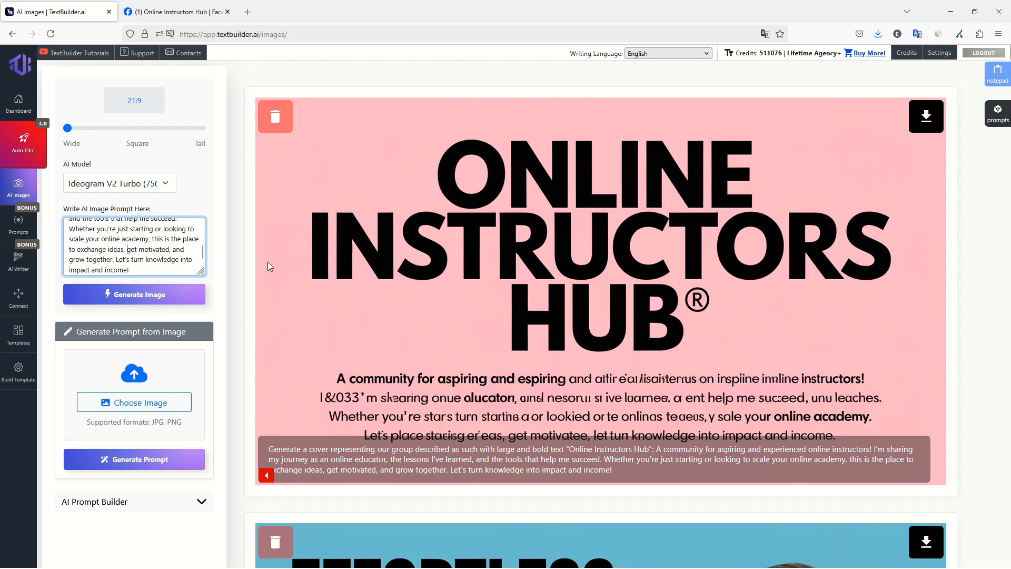
key("Up")
key("Up")
key("Up")
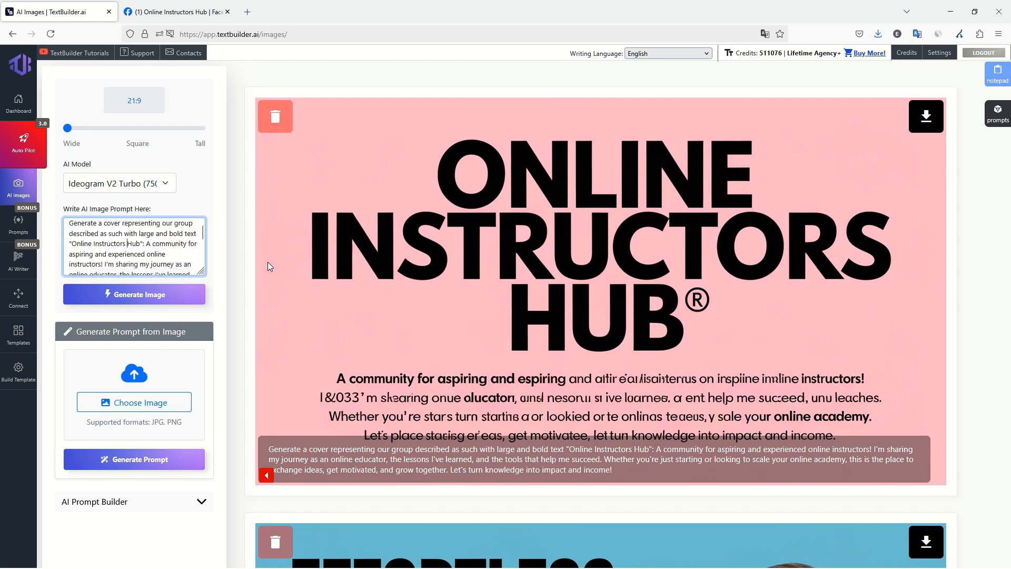
key("Right")
key("Right")
key("Right")
key("Up")
key("BackSpace")
key("BackSpace")
Delete "representing our group described as such" from the prompt's opening sentence.
key("ctrl+shift+Left")
key("ctrl+shift+Left")
key("ctrl+shift+Left")
key("ctrl+shift+Left")
key("ctrl+shift+Left")
key("ctrl+shift+Left")
key("ctrl+shift+Left")
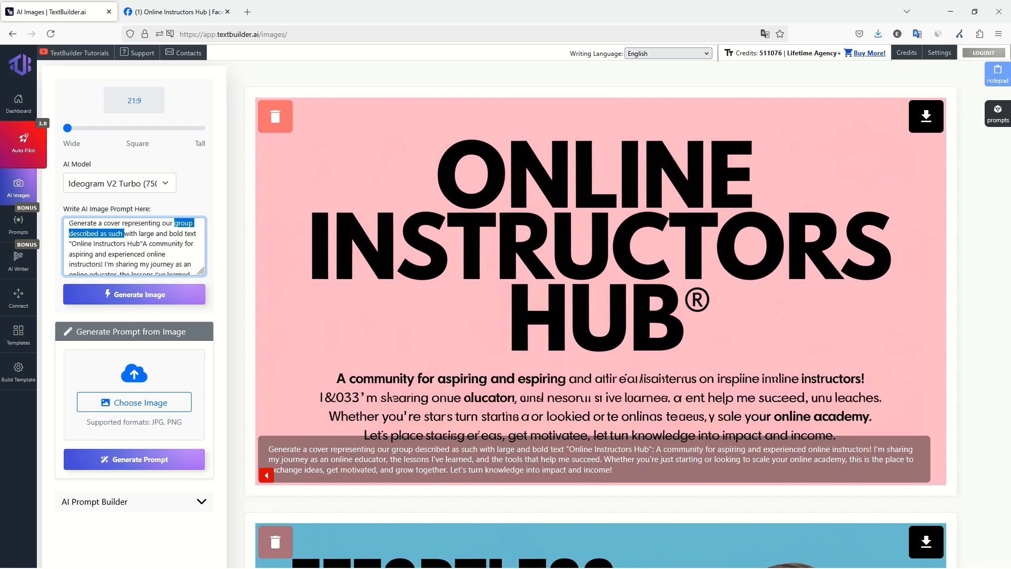
key("ctrl+shift+Right")
key("BackSpace")
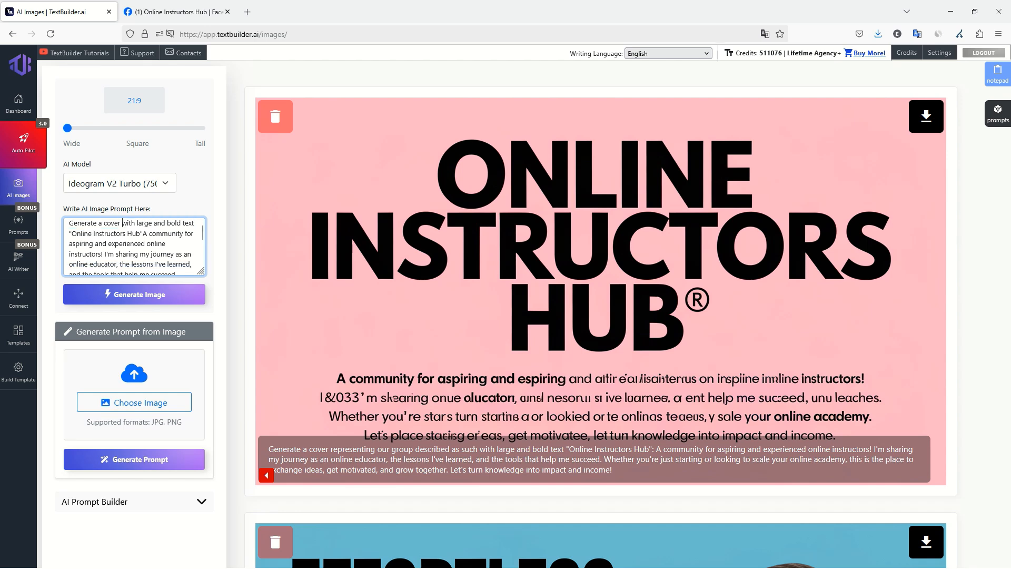
Insert ". In the bakground represent" after the quoted group name and make the following "A" lowercase.
type(". ")
type("In the ba")
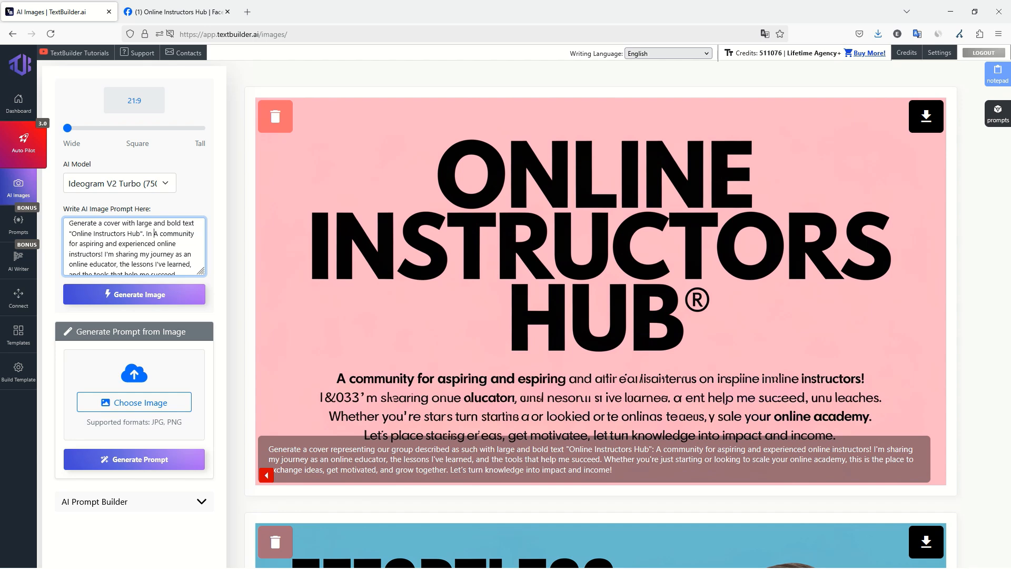
type("kground represent")
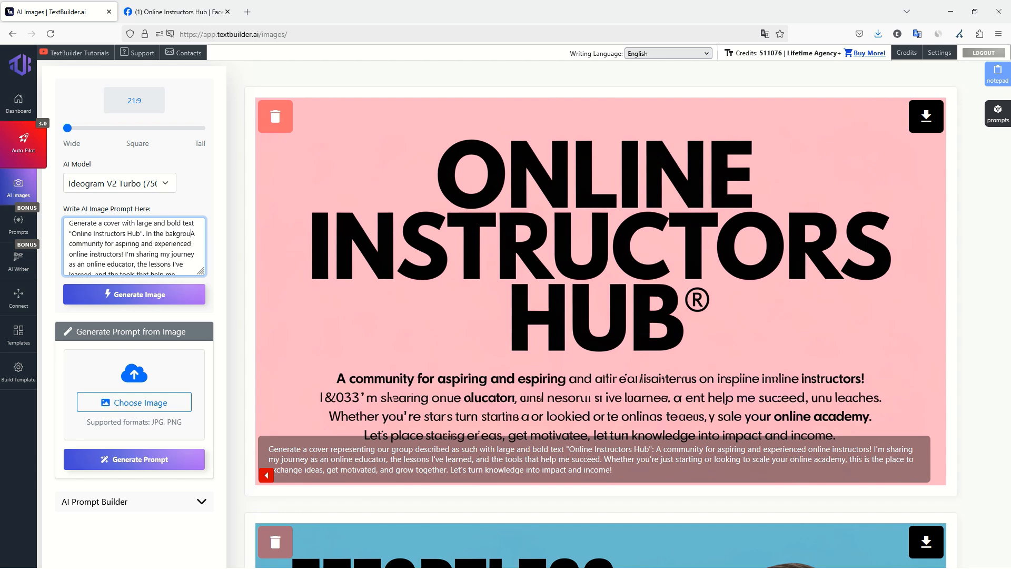
key("Delete")
type("a")
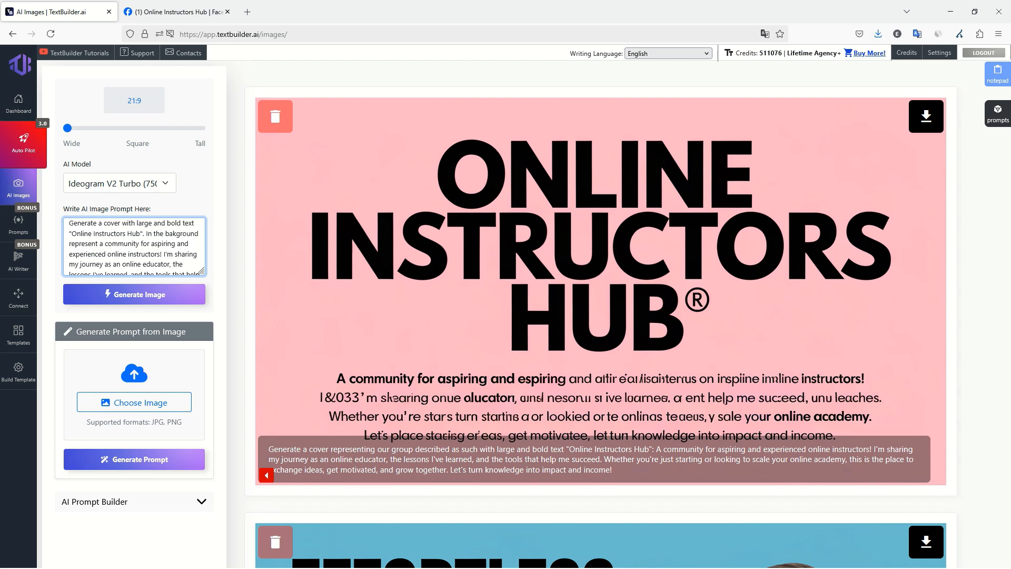
Delete all prompt text after "experienced online instructors!" and generate a new cover image.
key("shift+Down")
key("shift+Down")
key("shift+Down")
key("shift+Down")
key("shift+Down")
key("shift+Down")
key("shift+Down")
key("shift+Down")
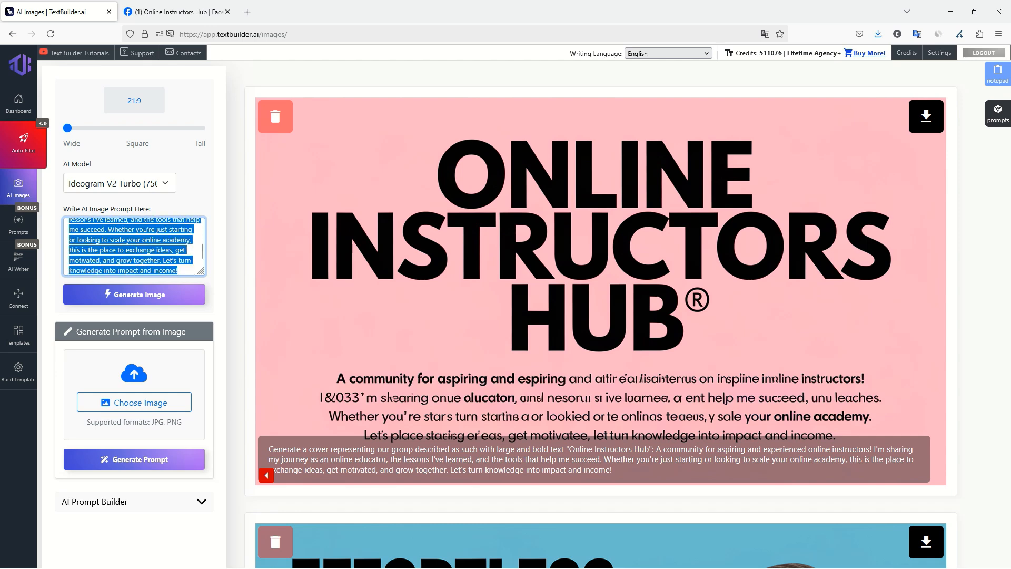
key("BackSpace")
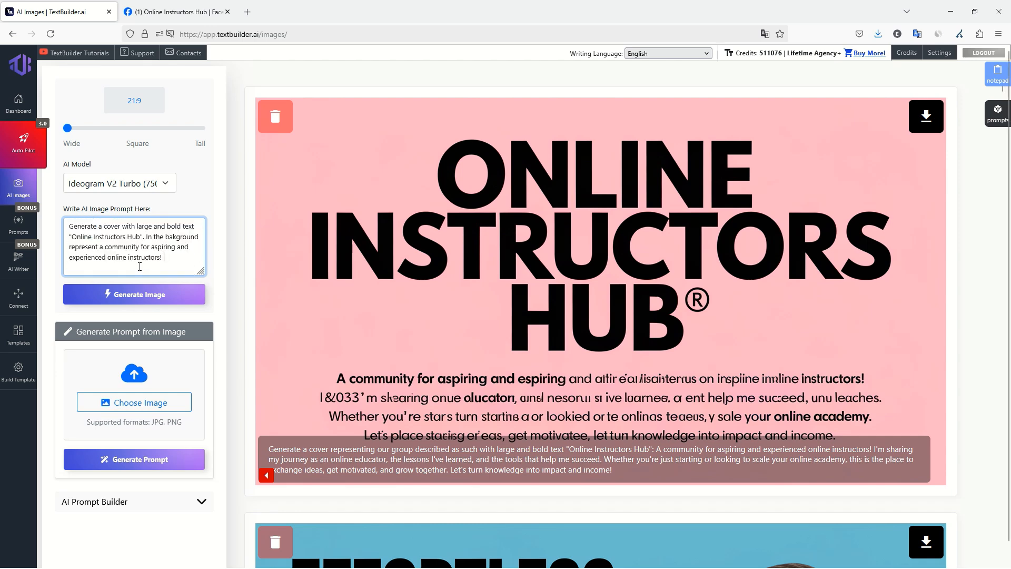
left_click(140, 290)
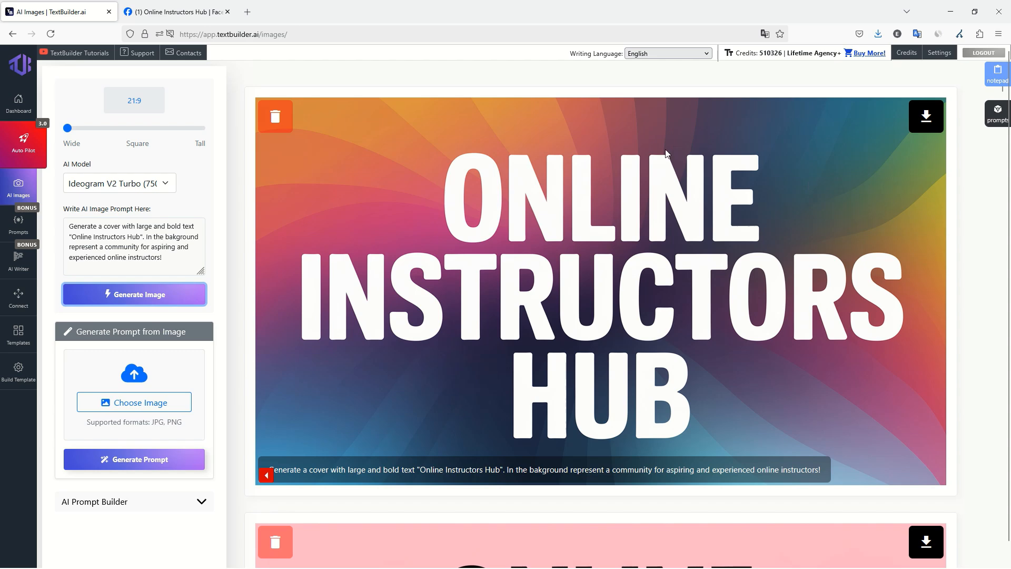
Delete the pink Online Instructors Hub image from the generated images and return to the newest one.
scroll(436, 363, "down", 6)
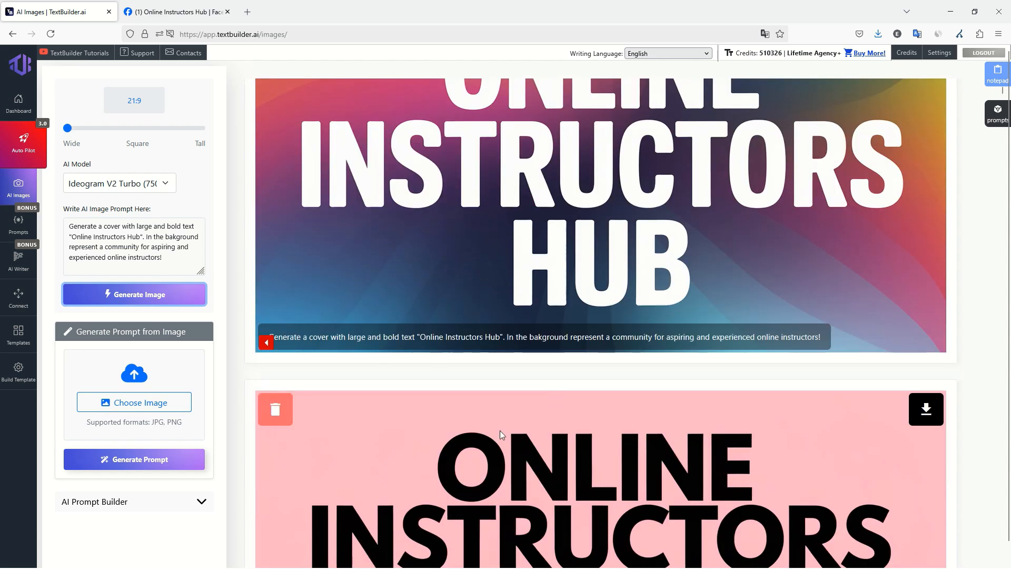
left_click(275, 209)
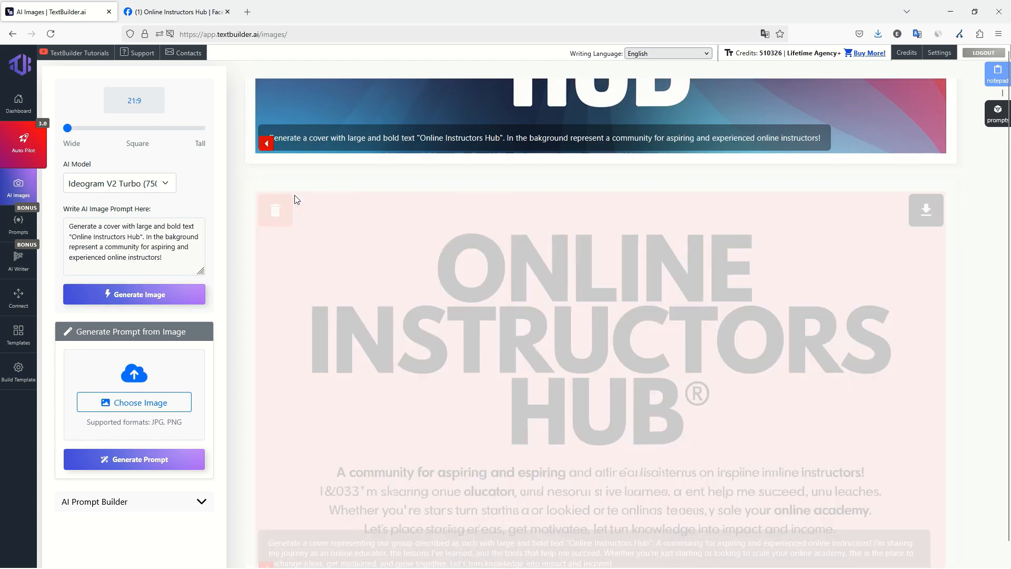
scroll(526, 264, "up", 6)
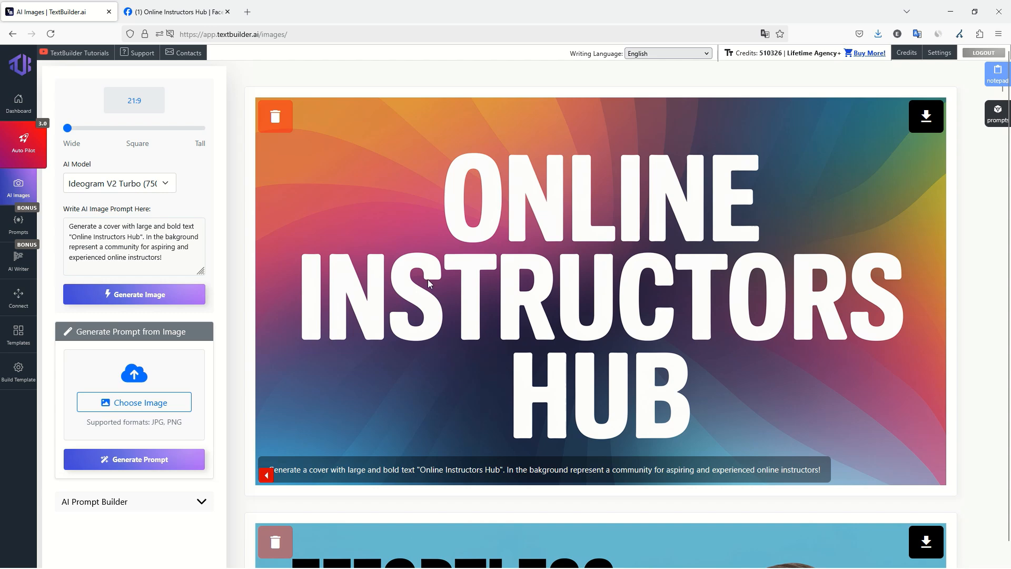
Download the multicoloured gradient cover image to Downloads as temp.jpg, replacing the existing file.
left_click(926, 117)
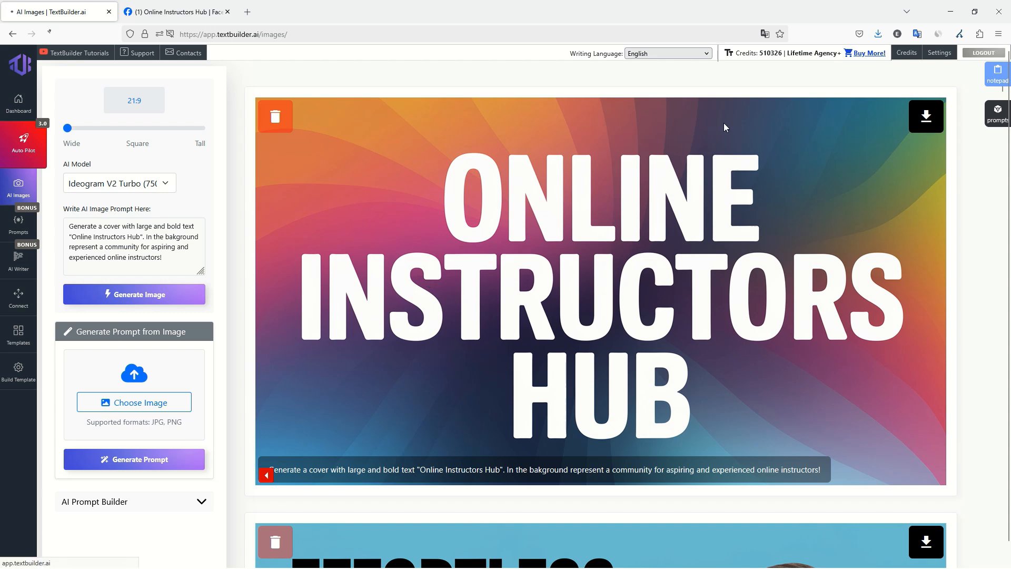
double_click(132, 100)
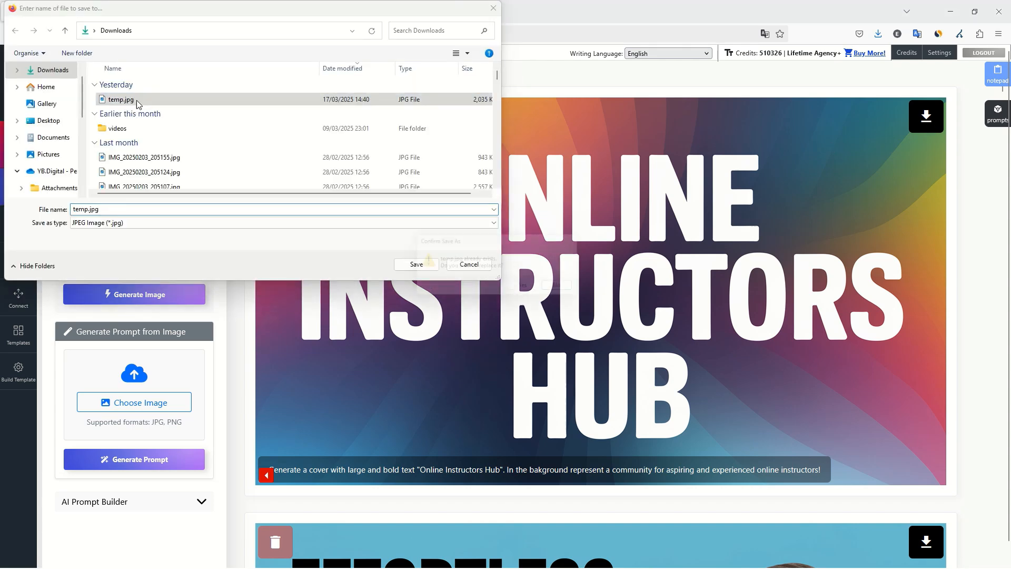
left_click(522, 291)
Switch to the Facebook group and upload temp.jpg as its cover photo.
left_click(218, 7)
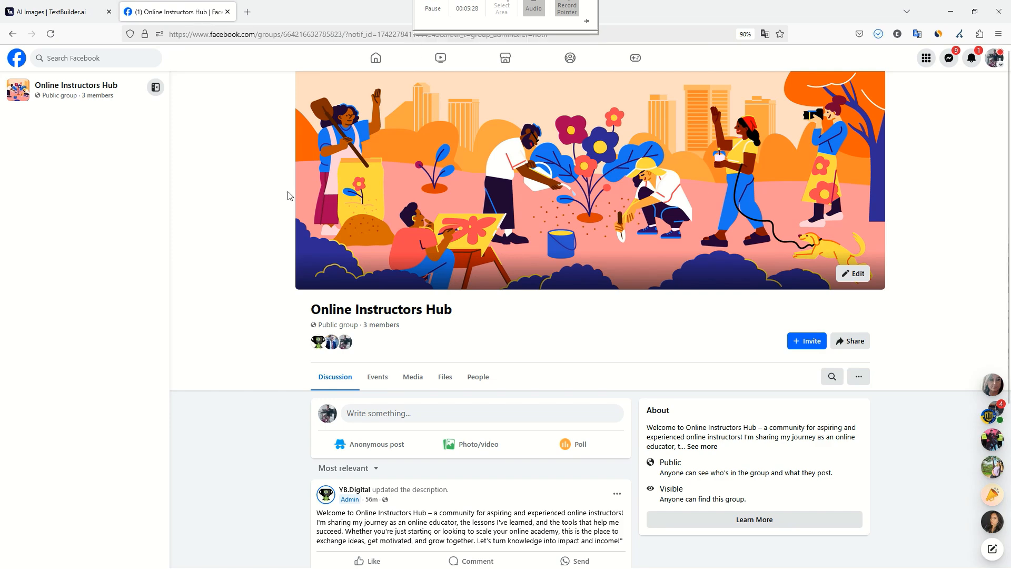
left_click(852, 274)
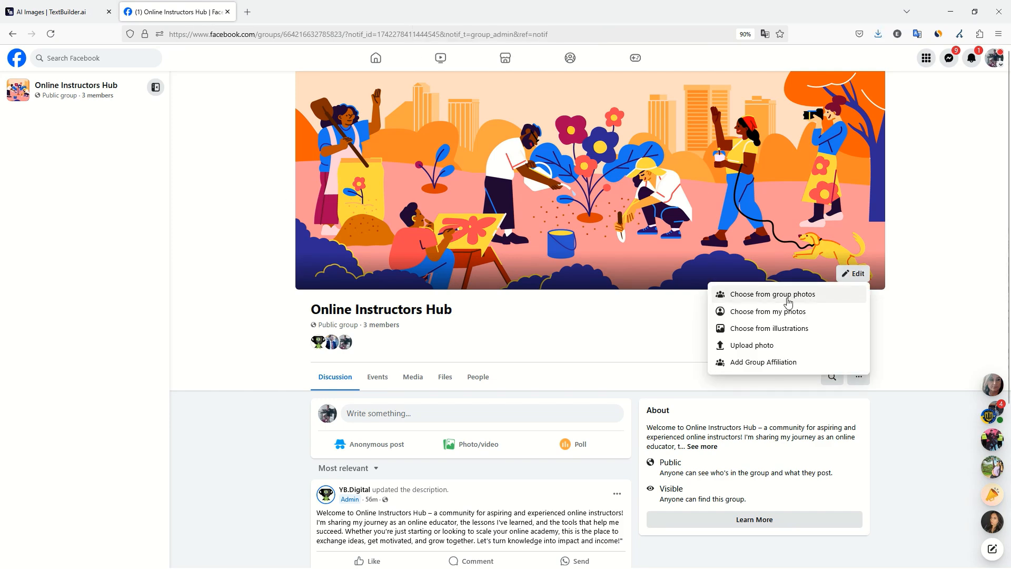
left_click(773, 350)
double_click(134, 99)
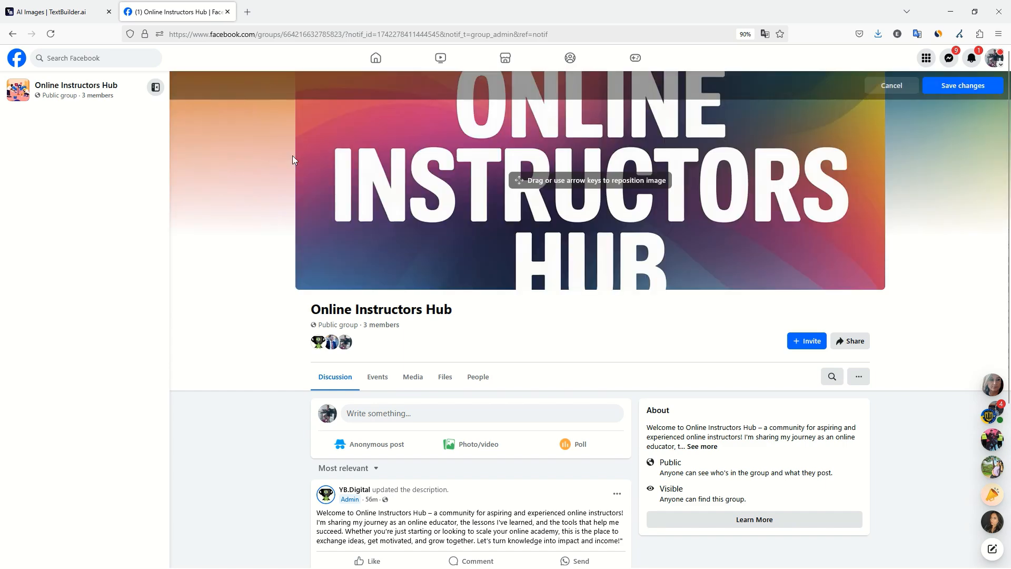
Return to TextBuilder and correct "bakground" to "background" in the image prompt.
left_click(80, 13)
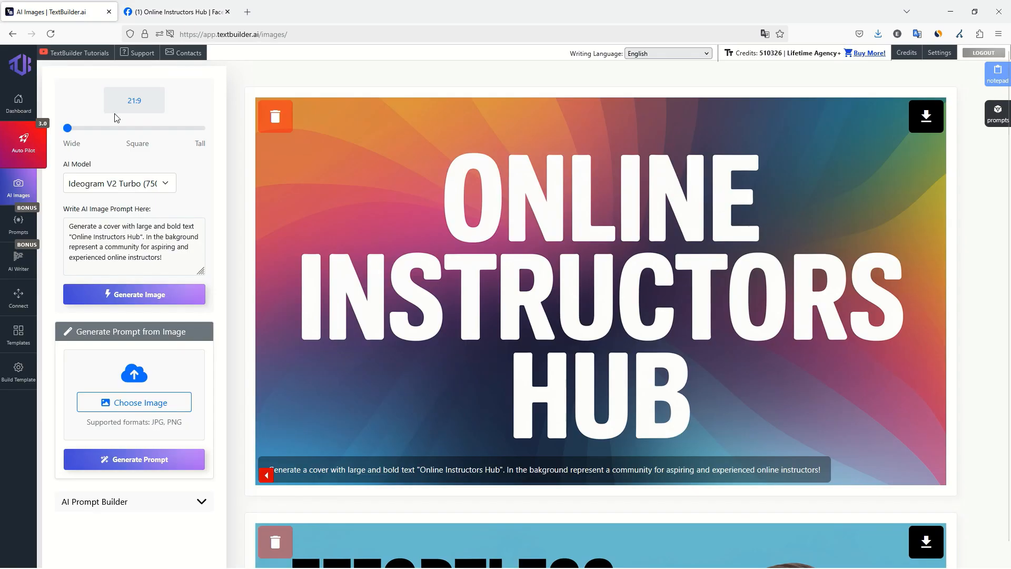
left_click(112, 252)
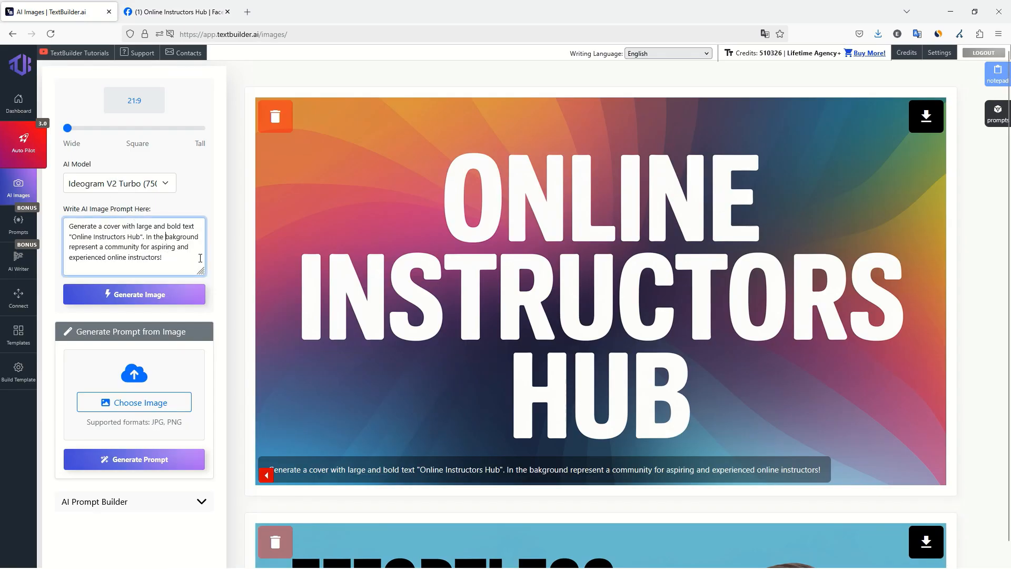
key("Left")
key("Left")
key("Left")
key("Left")
type("c")
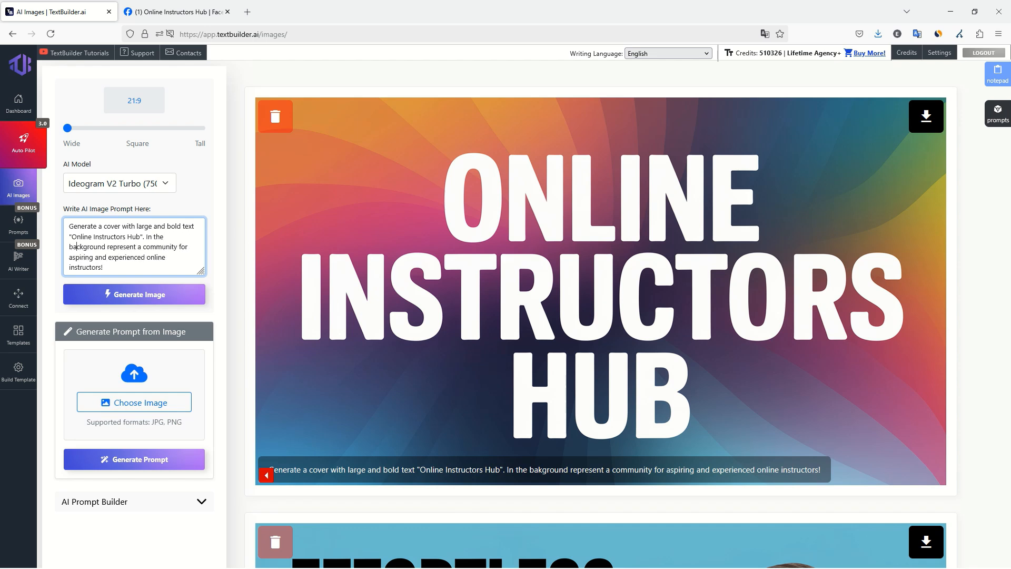
Remove "In the" before "background" and "represent" after it in the prompt.
key("BackSpace")
key("BackSpace")
key("BackSpace")
key("BackSpace")
key("BackSpace")
key("BackSpace")
key("BackSpace")
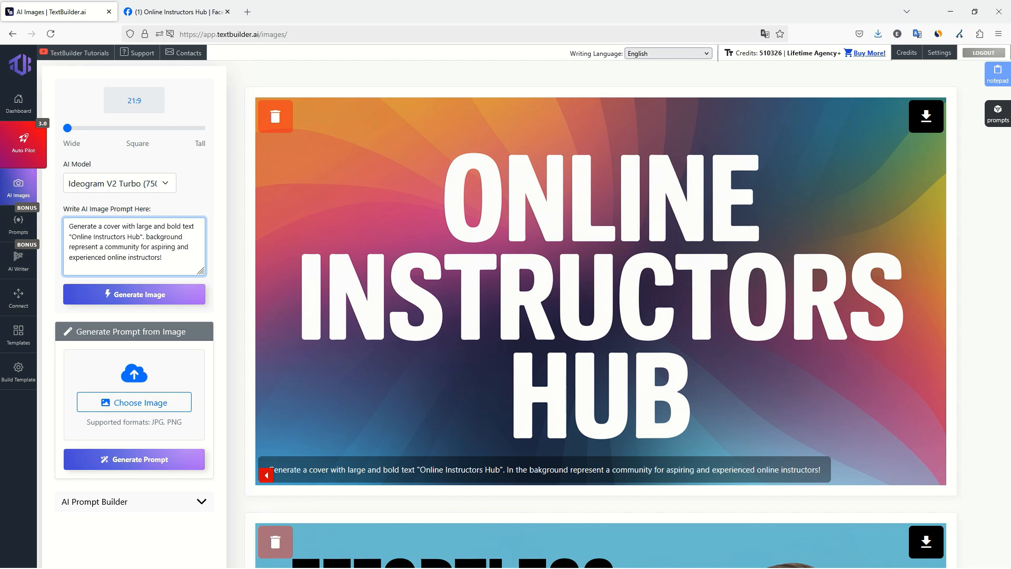
key("ctrl+shift+Right")
key("BackSpace")
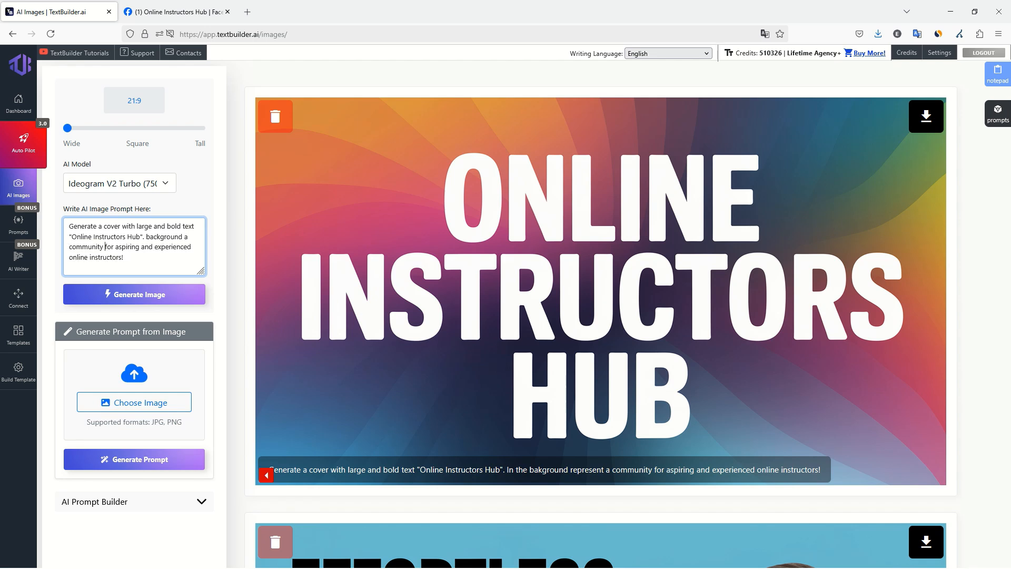
Replace "for aspiring and experienced" with "of" in the prompt and generate a new cover image.
key("ctrl+shift+Right")
key("ctrl+shift+Right")
key("ctrl+shift+Right")
key("ctrl+shift+Right")
key("ctrl+shift+Right")
key("ctrl+shift+Left")
type("of")
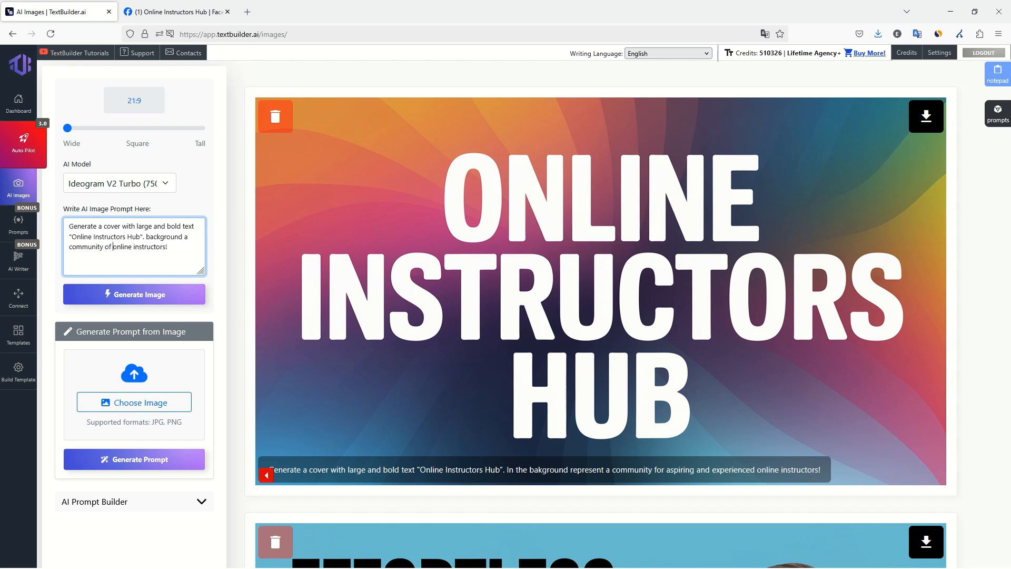
left_click(196, 294)
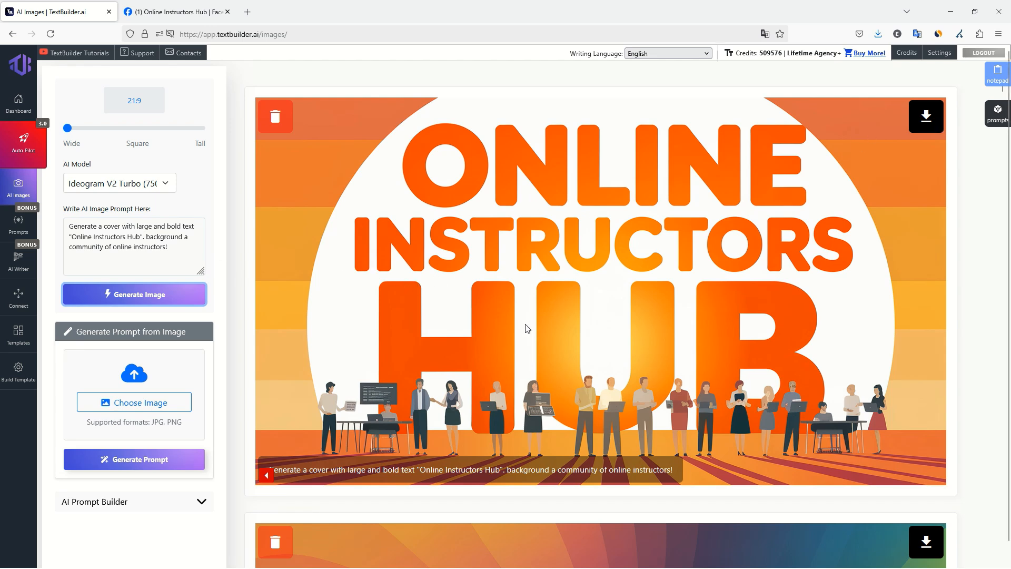
left_click(523, 181)
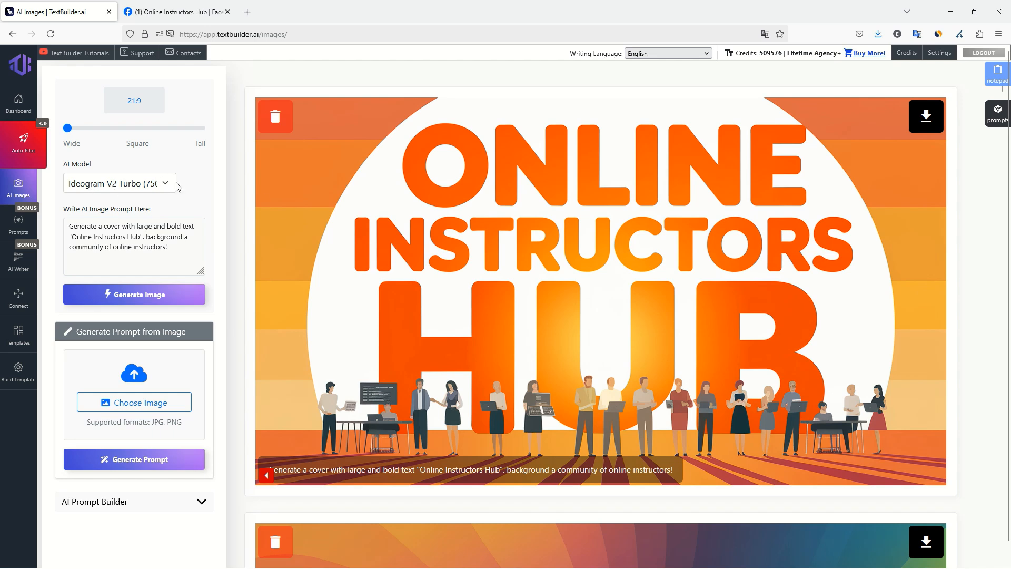
Download the orange cover image with the row of instructors as temp.jpg, overwriting the previous file.
left_click(922, 119)
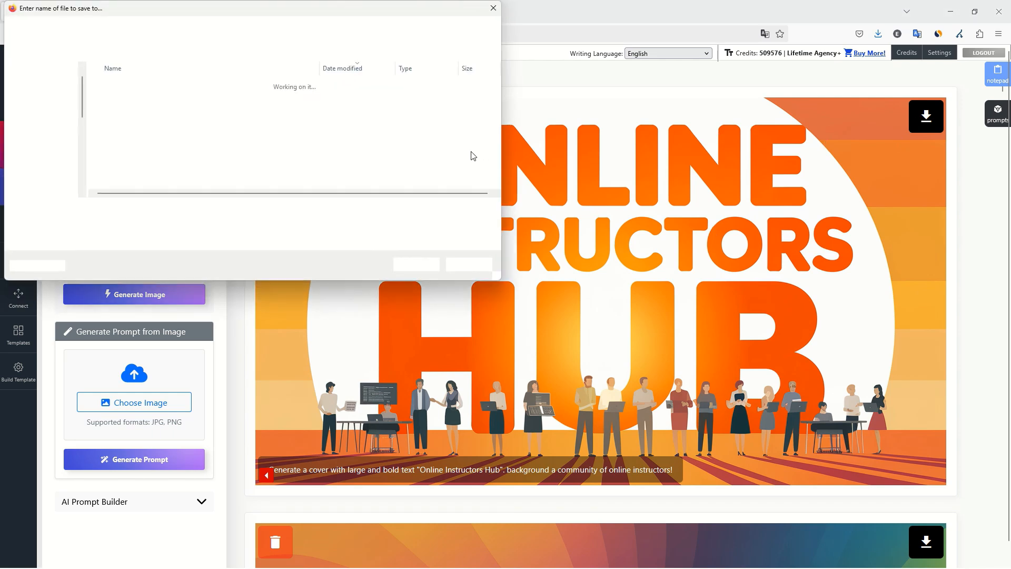
double_click(116, 102)
left_click(532, 291)
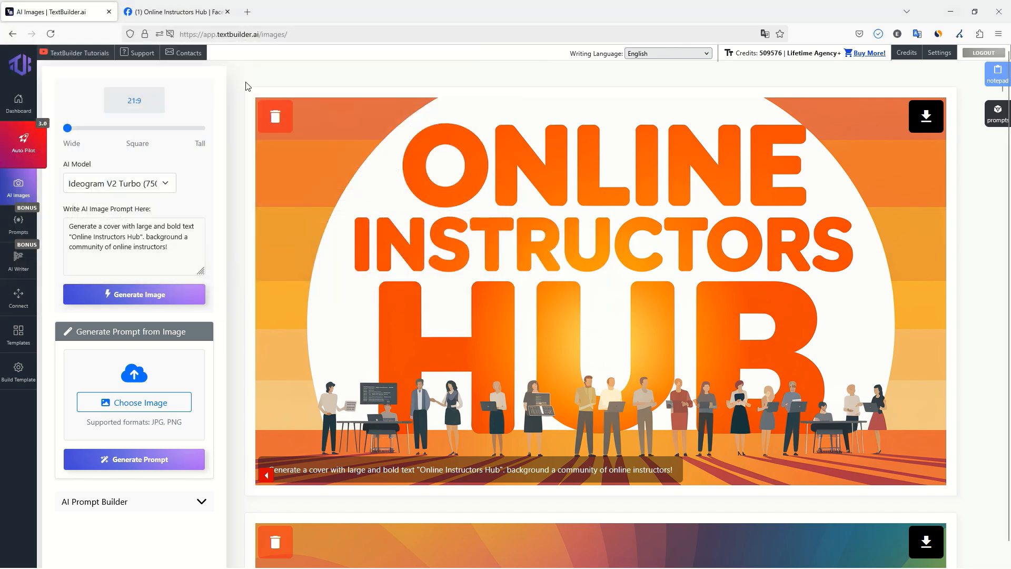
Switch to the Facebook group, reposition the pending gradient cover, and discard the unsaved cover change.
left_click(174, 12)
left_click_drag(300, 190, 764, 255)
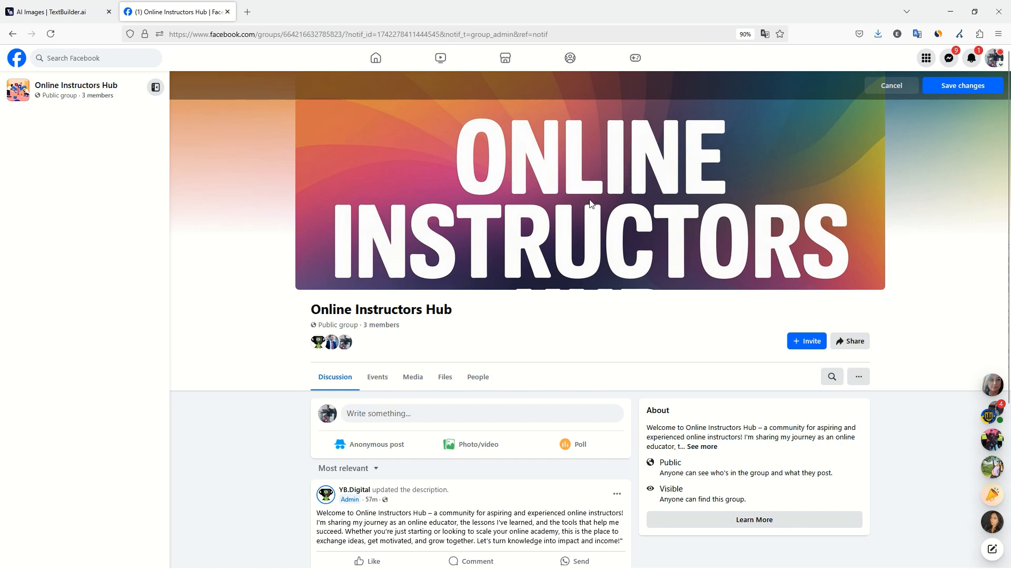
left_click(959, 86)
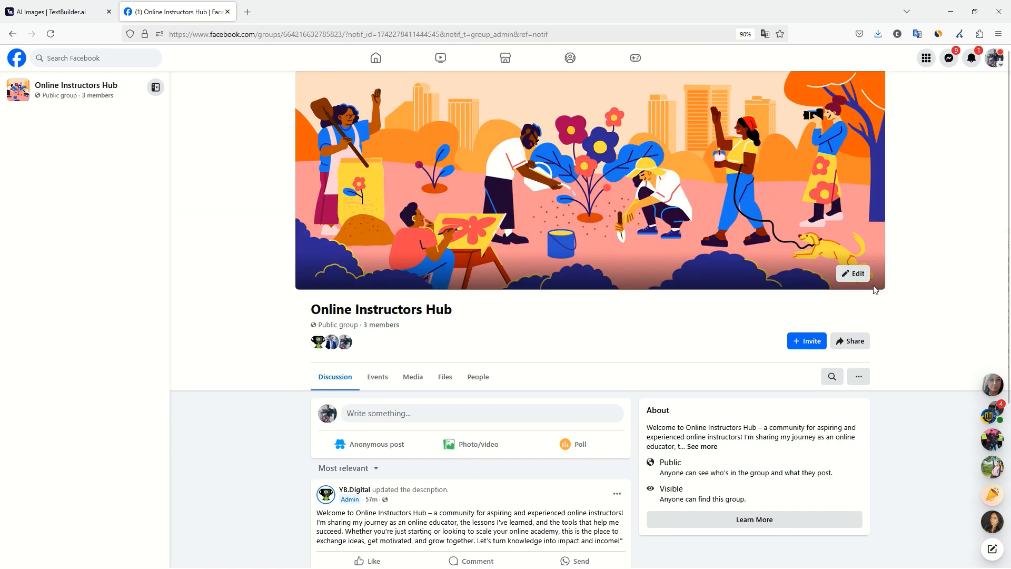
Upload temp.jpg as the Facebook group's cover photo, reposition it to show the row of instructors, and save the changes.
left_click(852, 274)
left_click(752, 346)
double_click(120, 100)
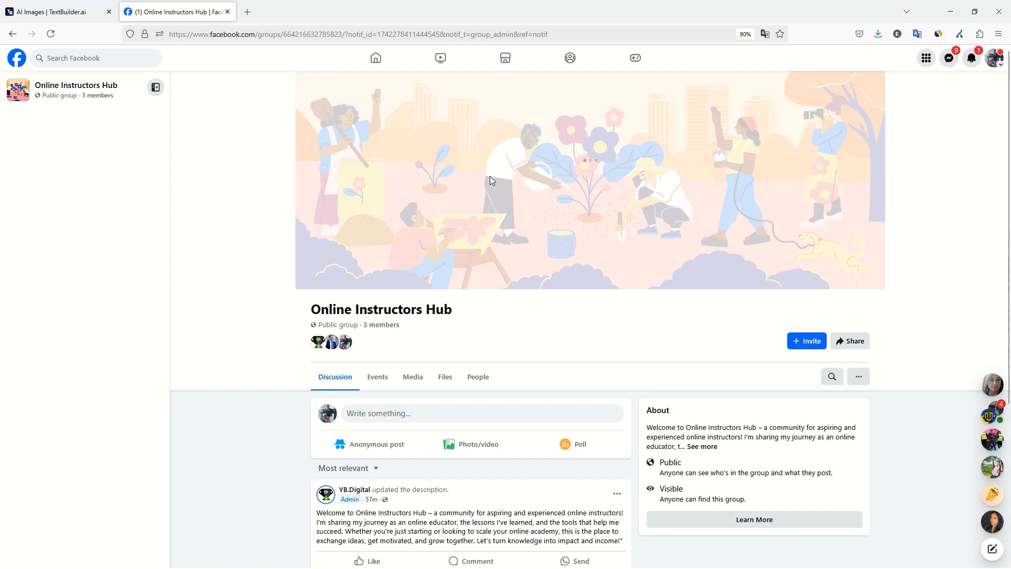
left_click_drag(490, 176, 490, 144)
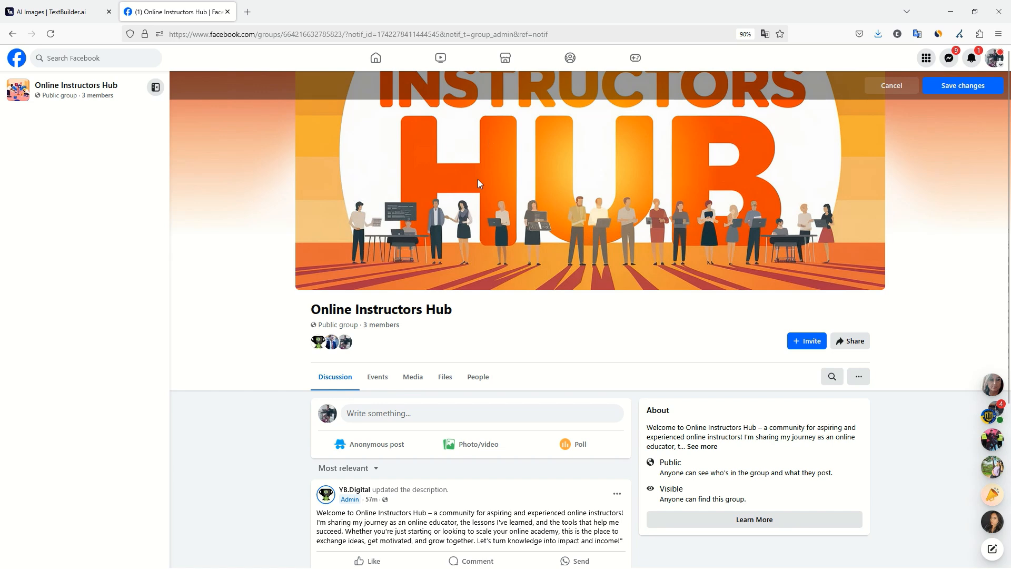
left_click(953, 86)
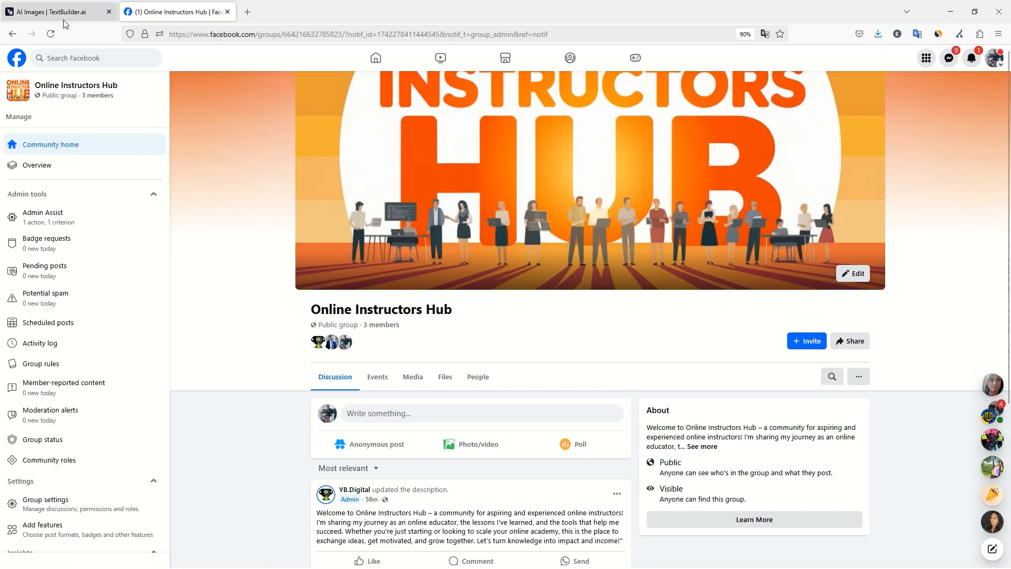
Switch back to TextBuilder and highlight the site's domain in the page address.
left_click(48, 12)
left_click_drag(220, 34, 261, 34)
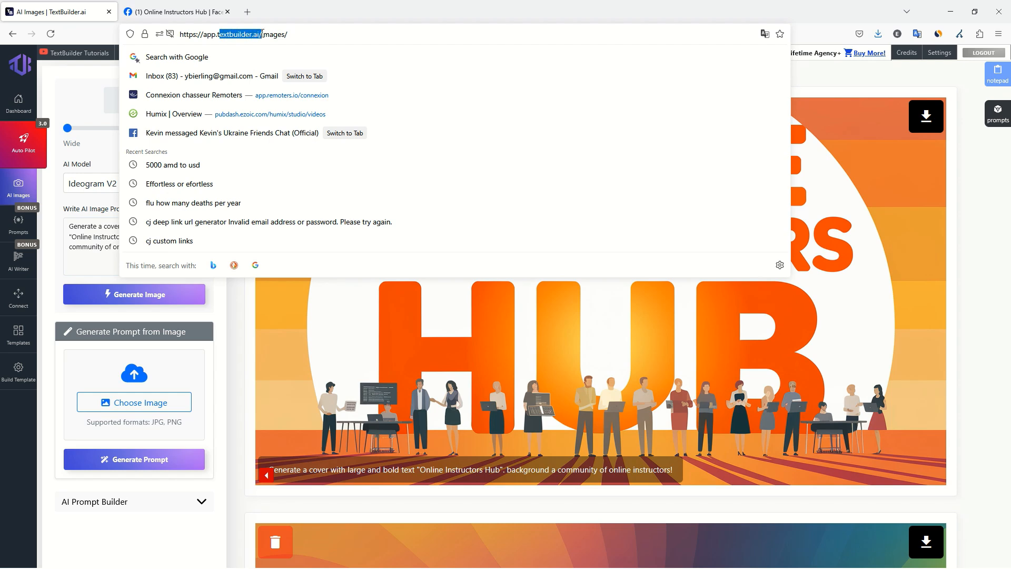